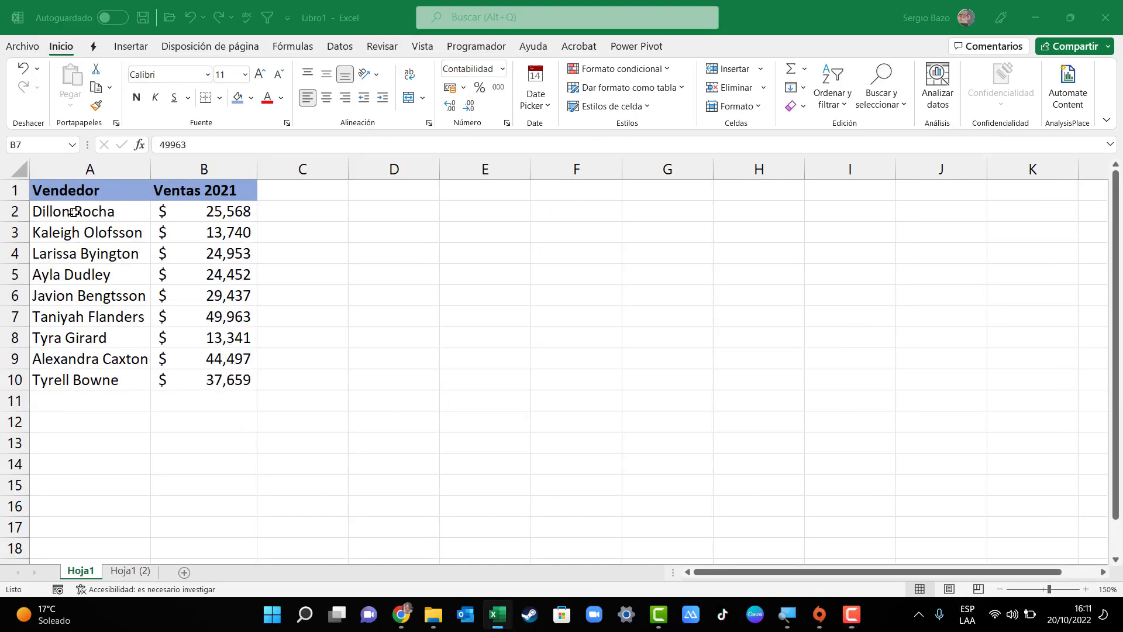
Insert a 3D pie chart of each seller's sales from the data table.
left_click_drag(70, 213, 70, 376)
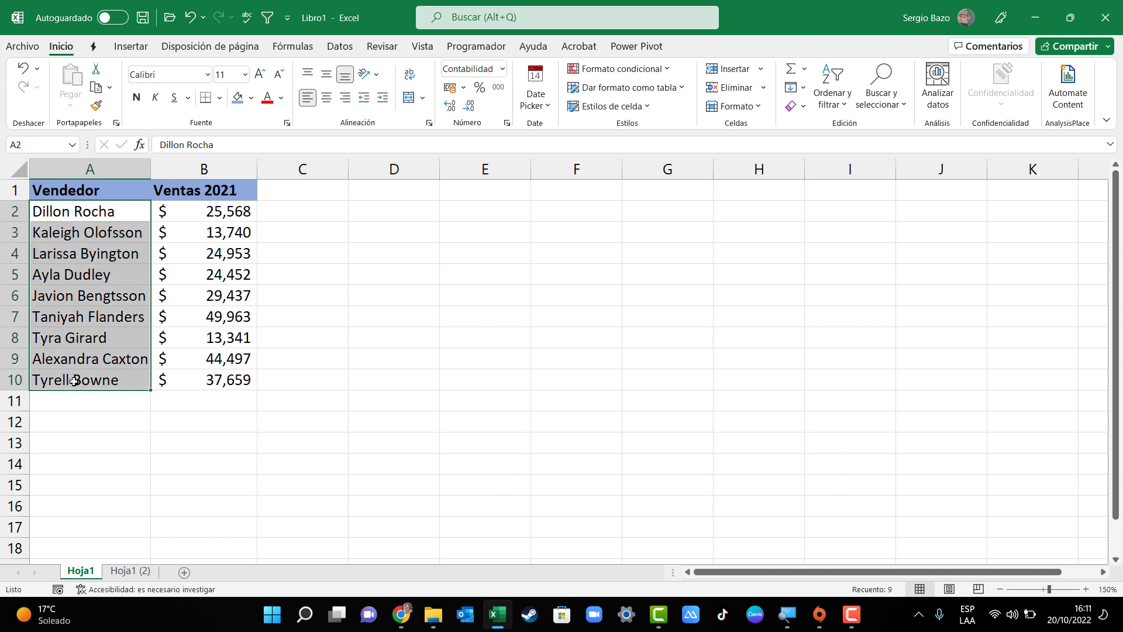
left_click_drag(200, 213, 200, 379)
left_click(210, 275)
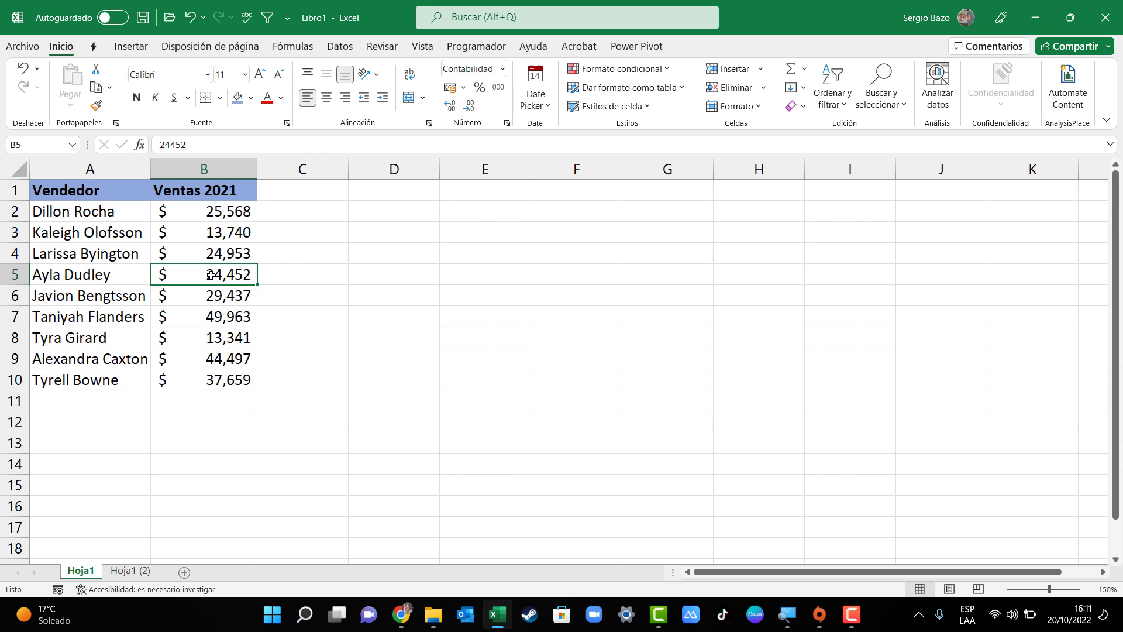
left_click(117, 255)
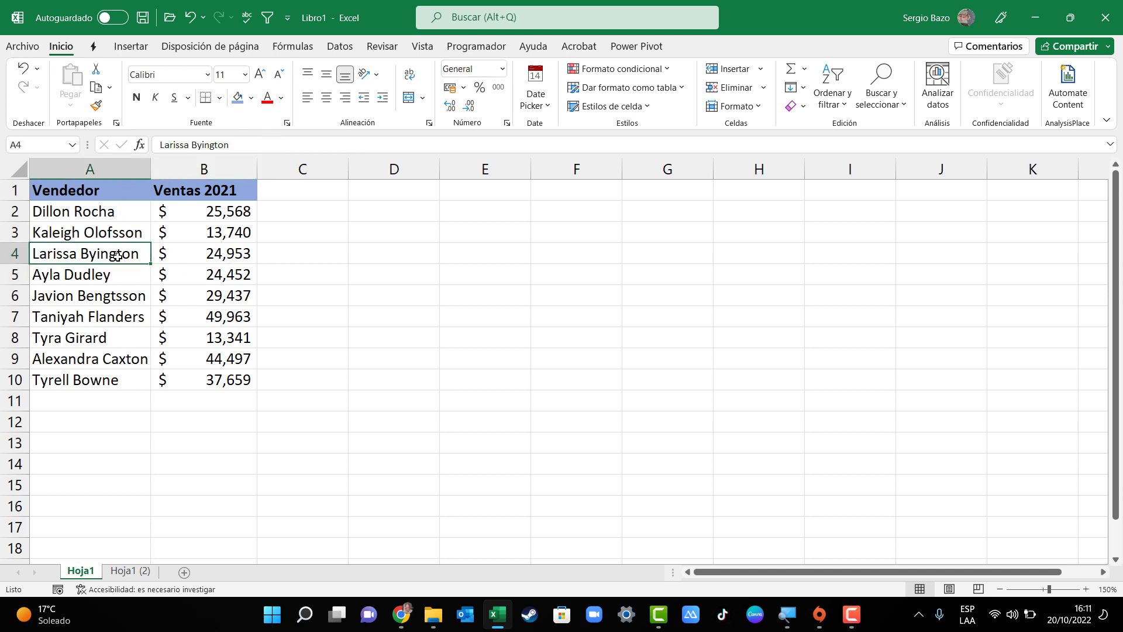
left_click(138, 54)
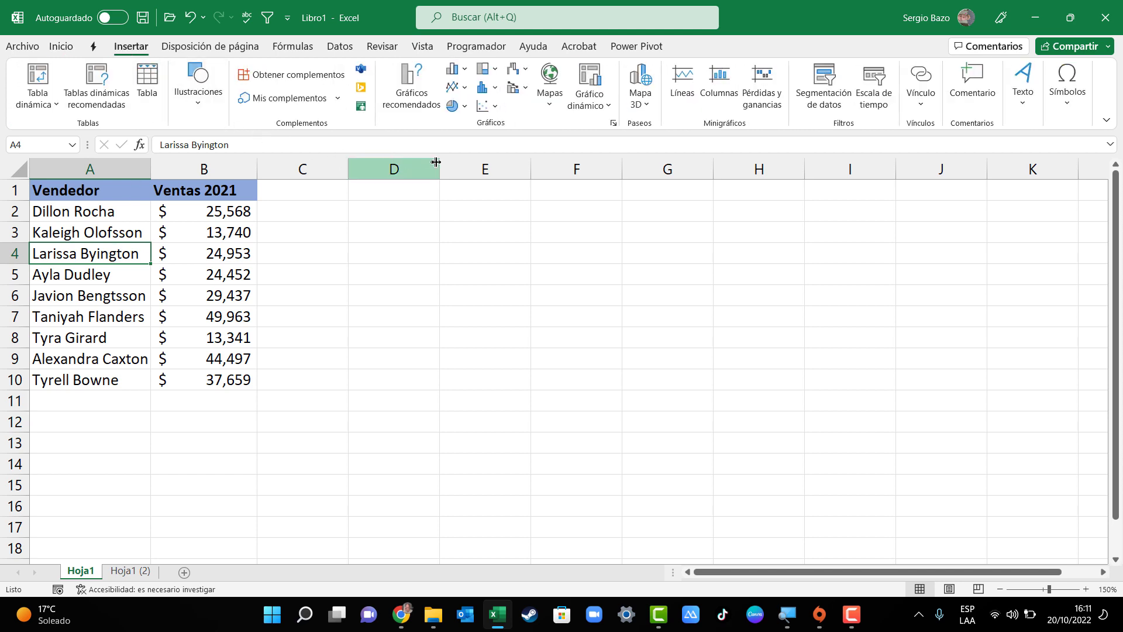
left_click(460, 106)
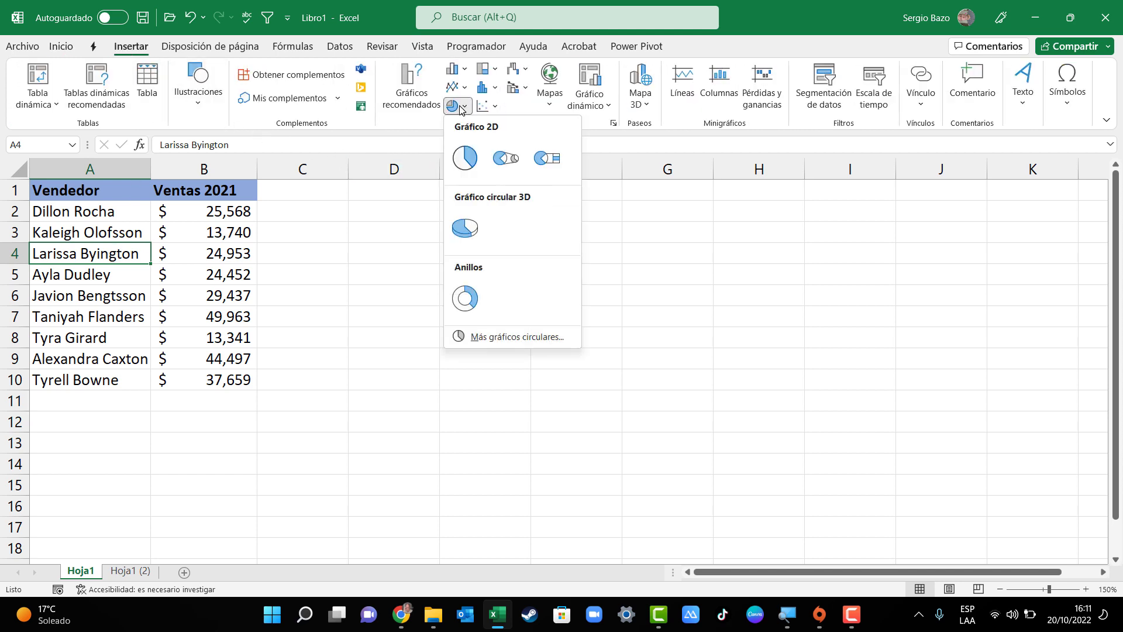
left_click(462, 228)
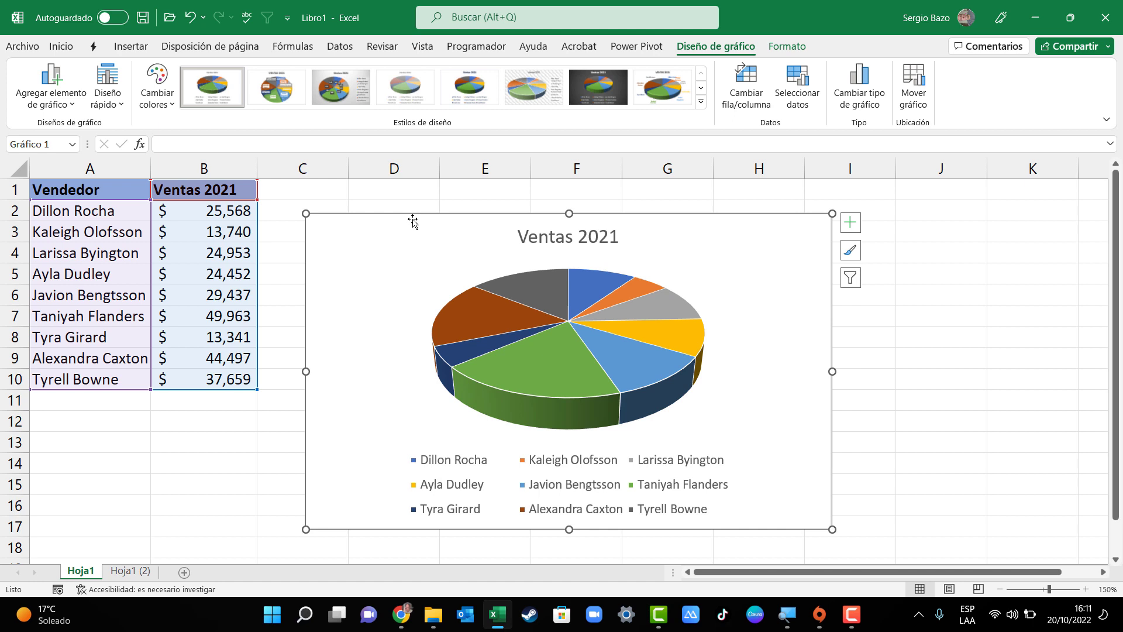
Add dollar-value data labels outside each slice and open their formatting options.
left_click(851, 223)
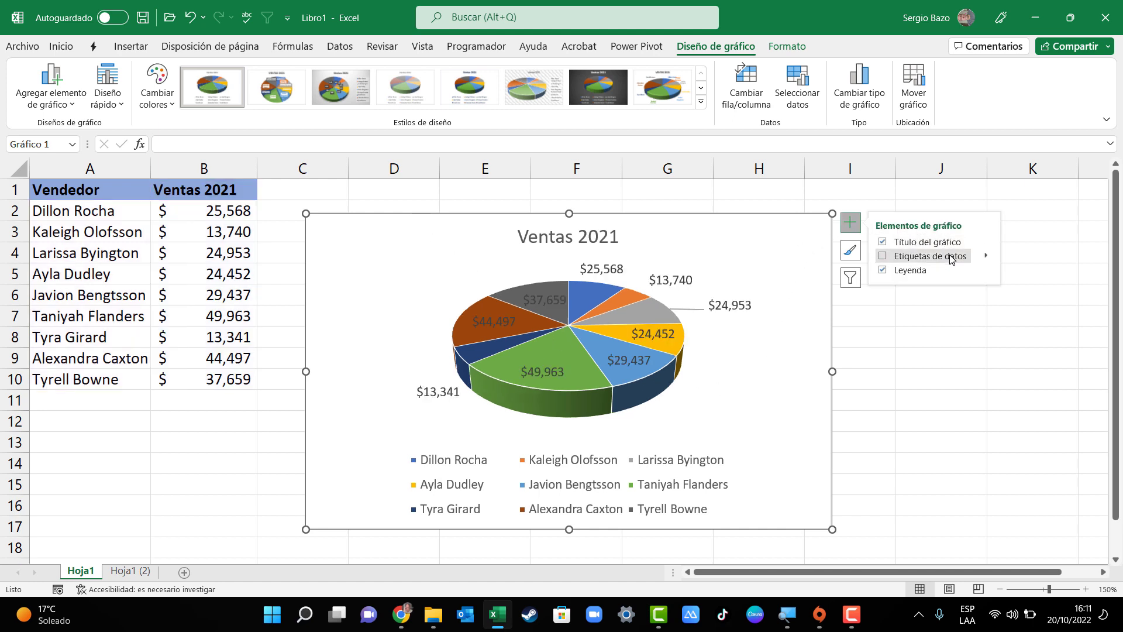
left_click(987, 258)
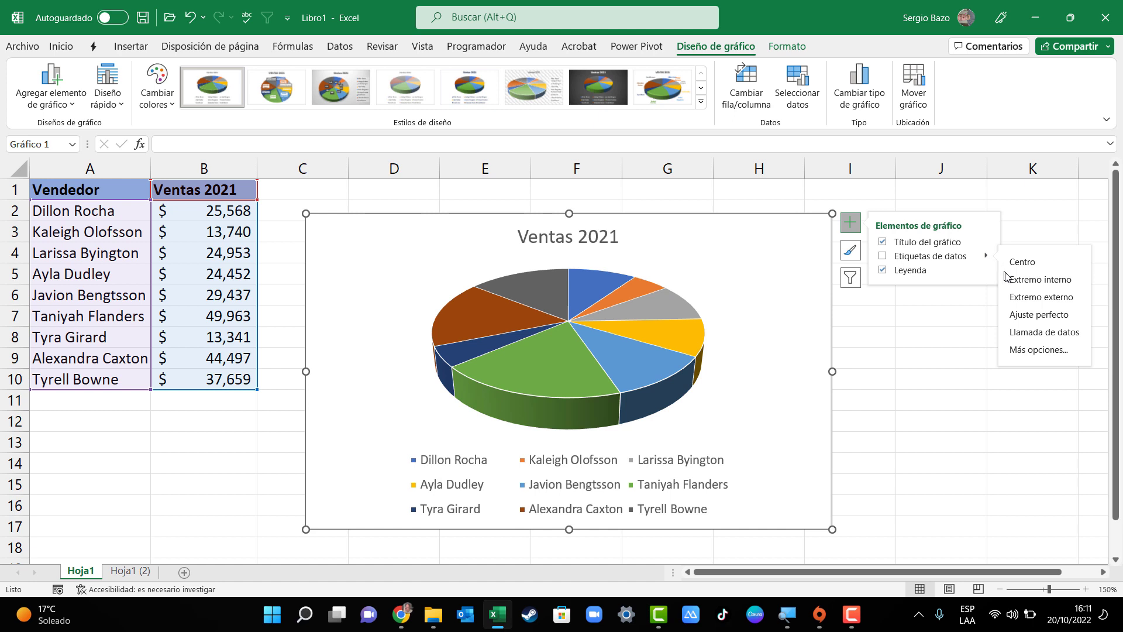
left_click(1041, 296)
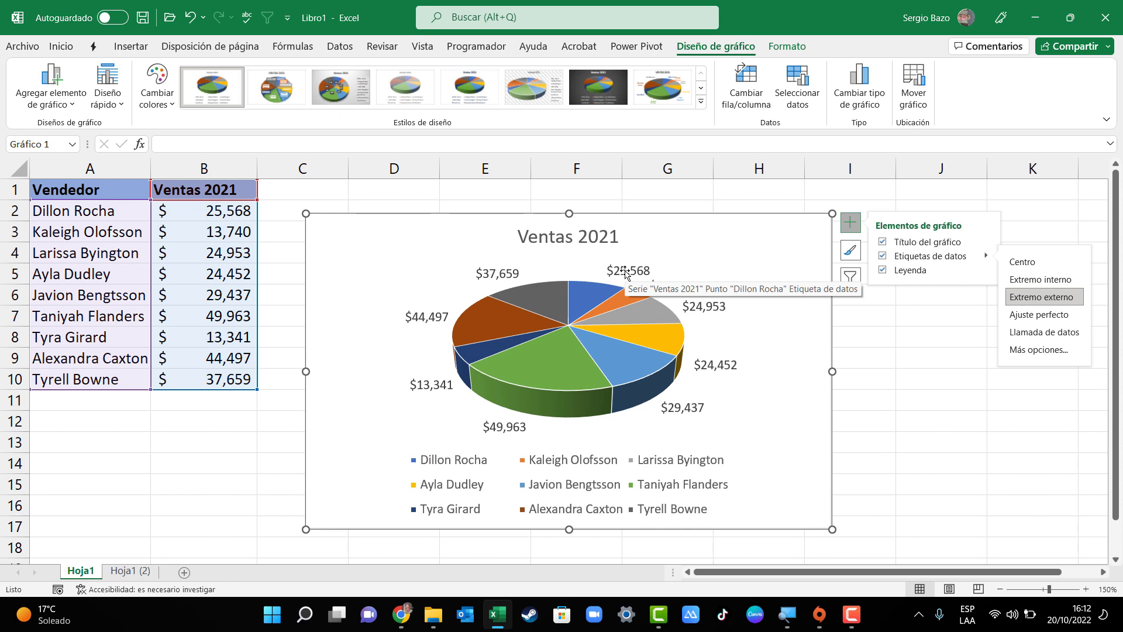
double_click(625, 272)
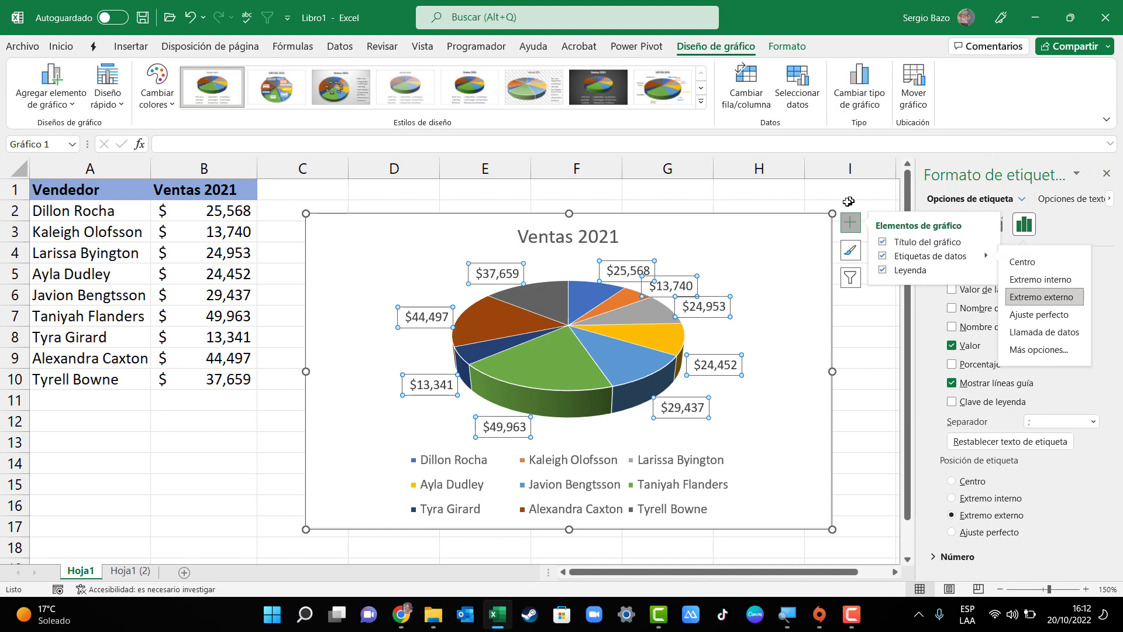
Make the slice labels show seller names and percentages instead of dollar values.
left_click(852, 228)
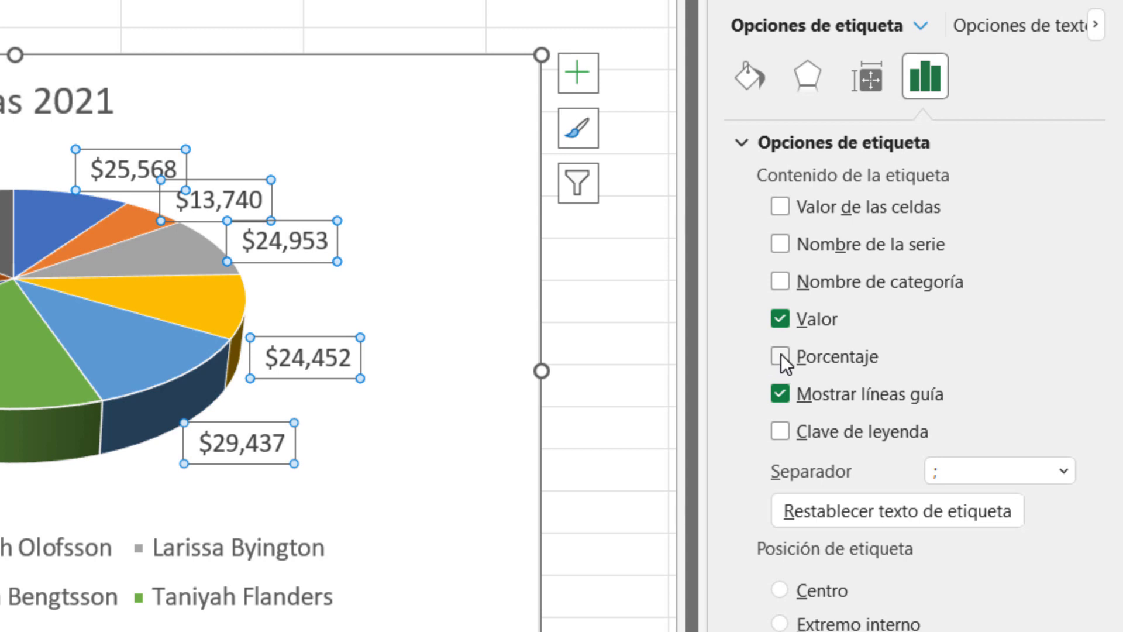
left_click(779, 356)
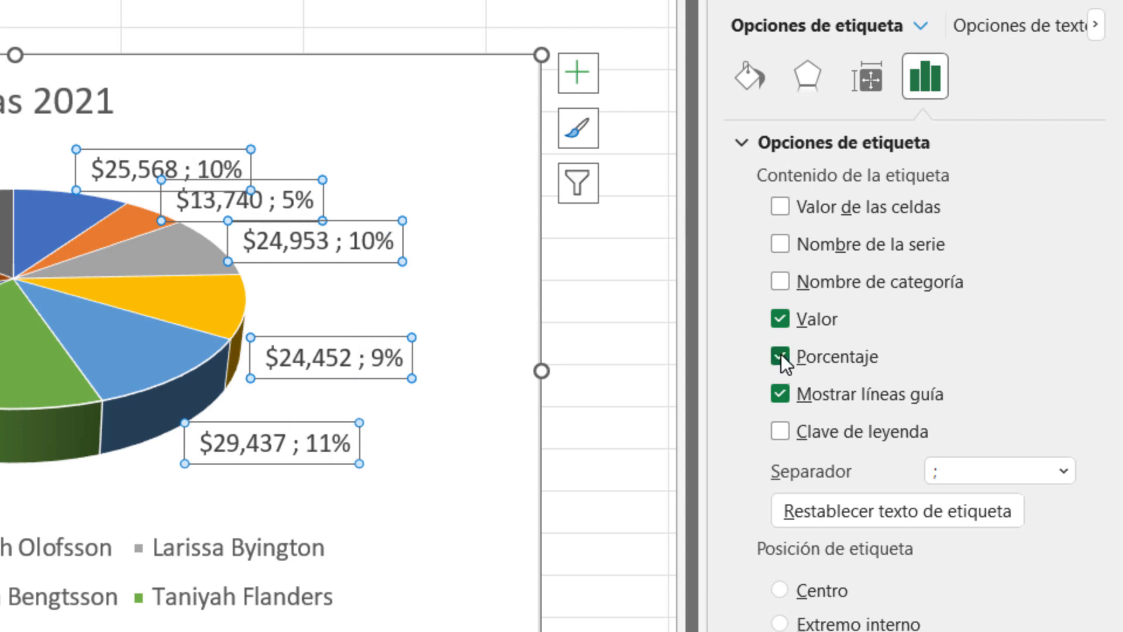
left_click(779, 319)
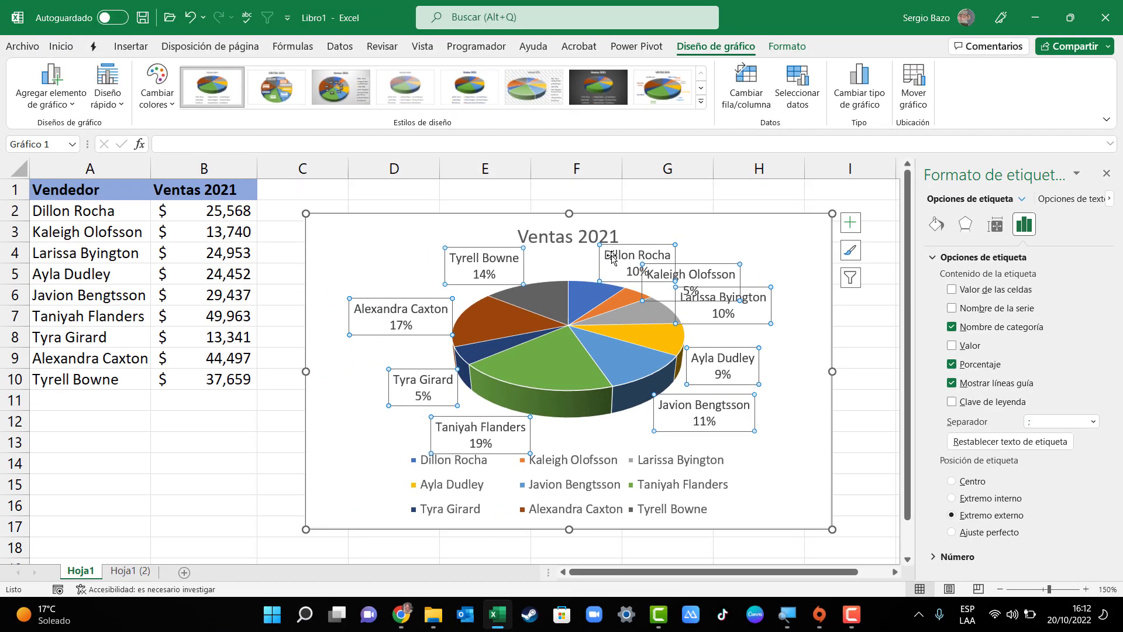
left_click(61, 46)
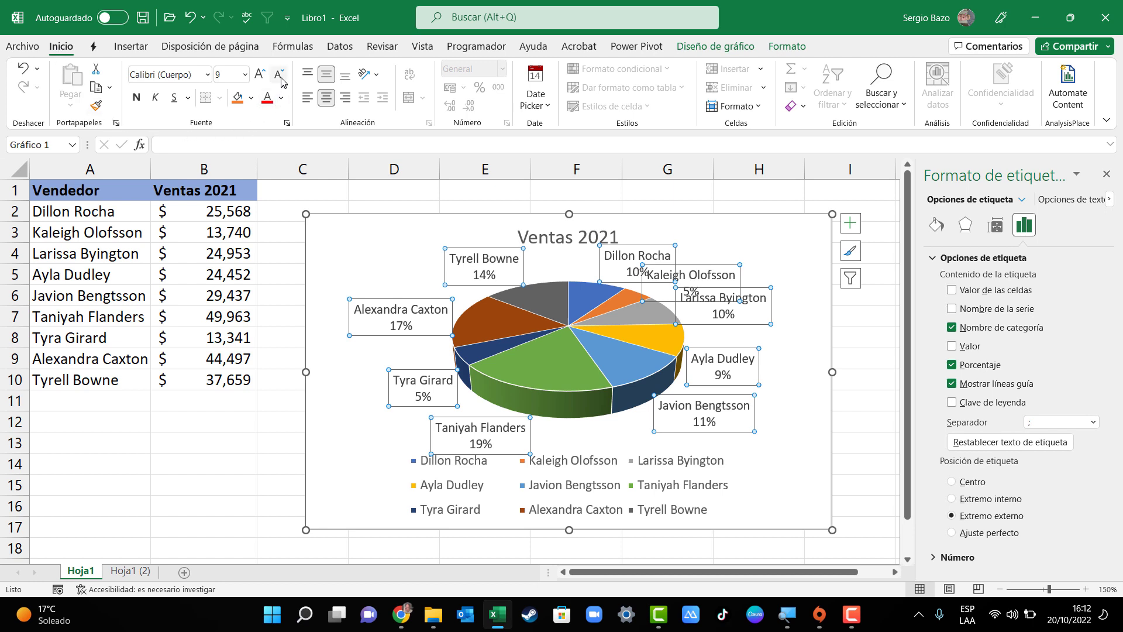
Reduce the data label font size by two steps.
left_click(280, 75)
left_click(279, 75)
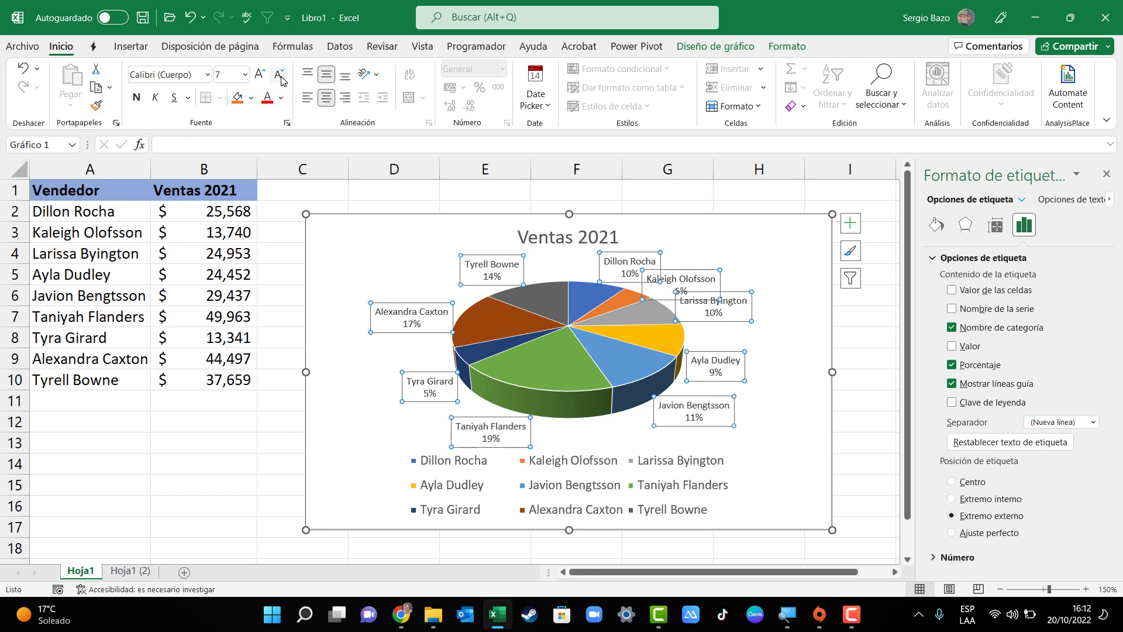
left_click(741, 268)
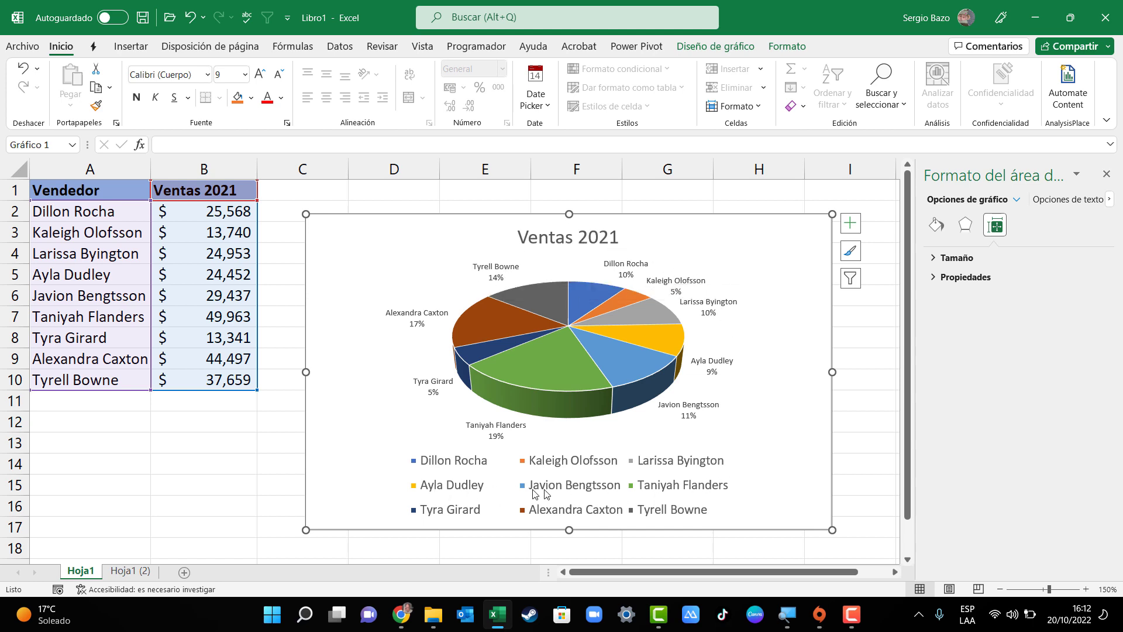
Remove the chart legend so the pie fills more of the chart.
left_click(851, 224)
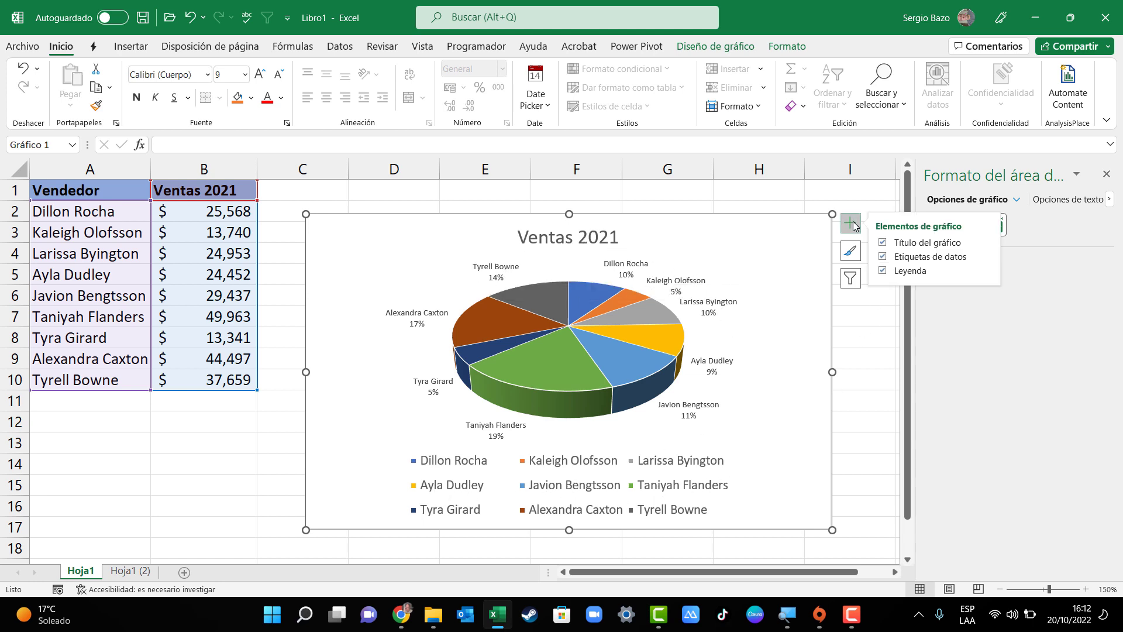
left_click(883, 271)
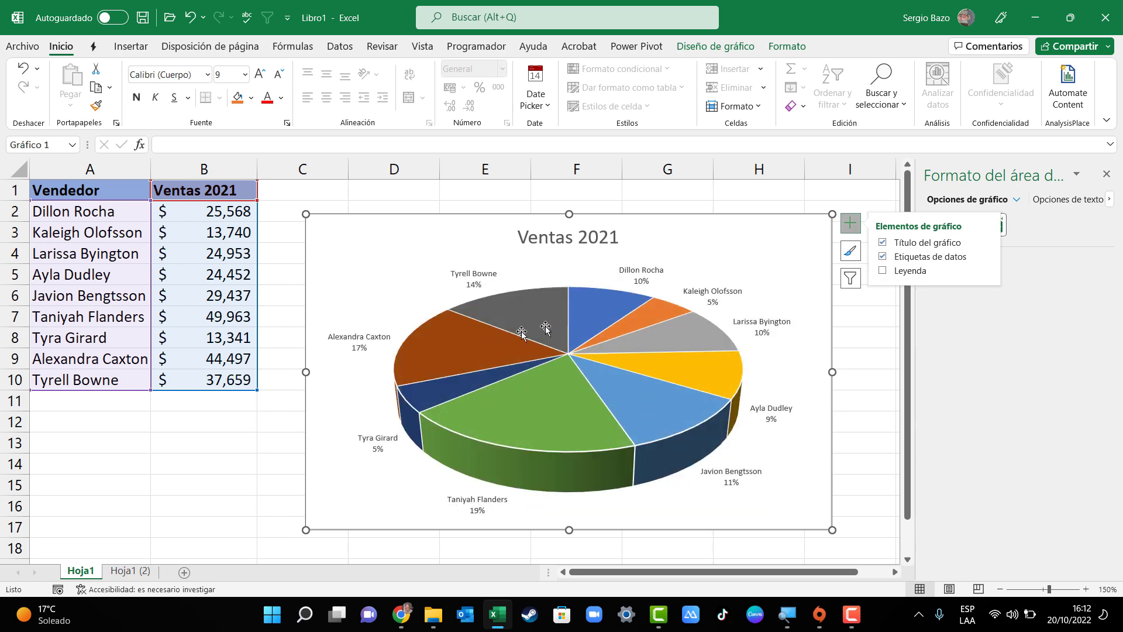
left_click(542, 405)
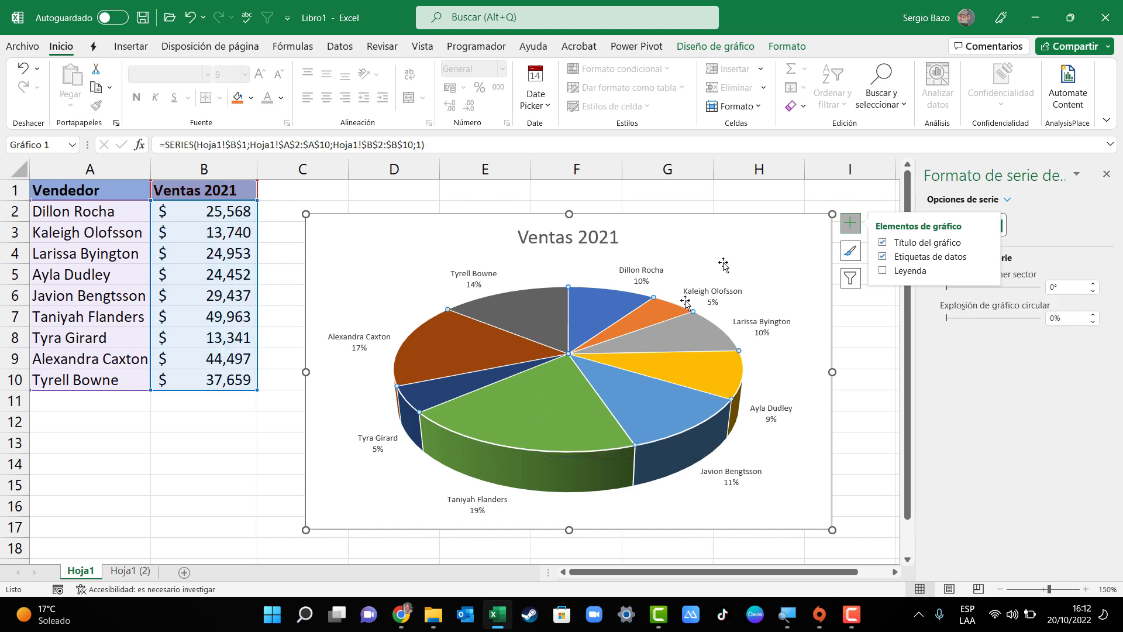
Set the pie slices to no outline and give them a bevel effect.
left_click(787, 46)
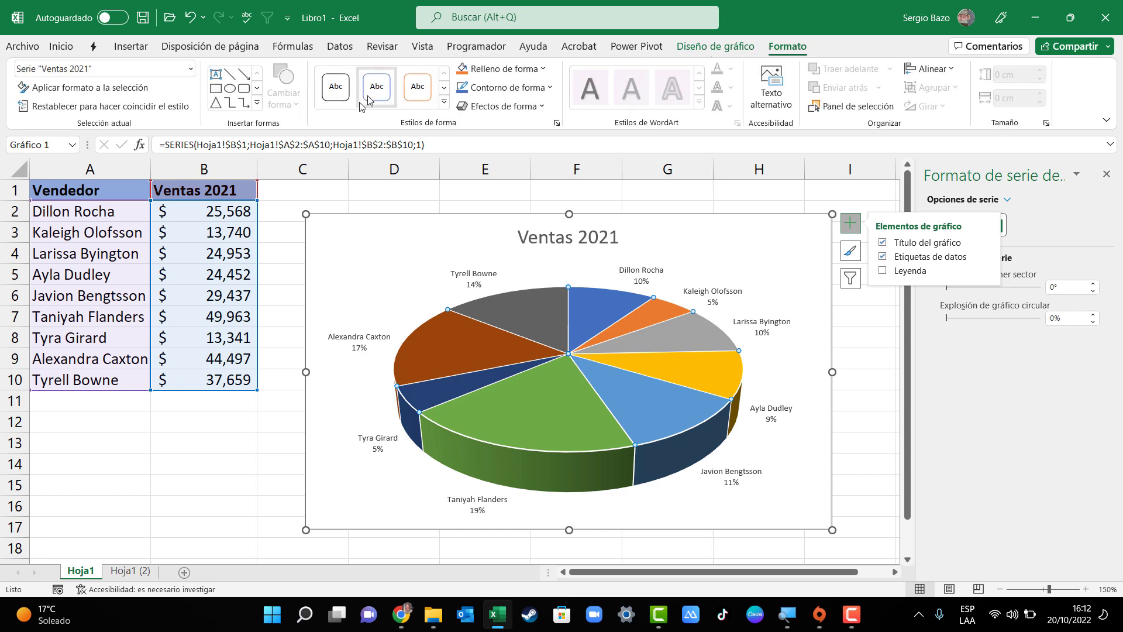
left_click(508, 88)
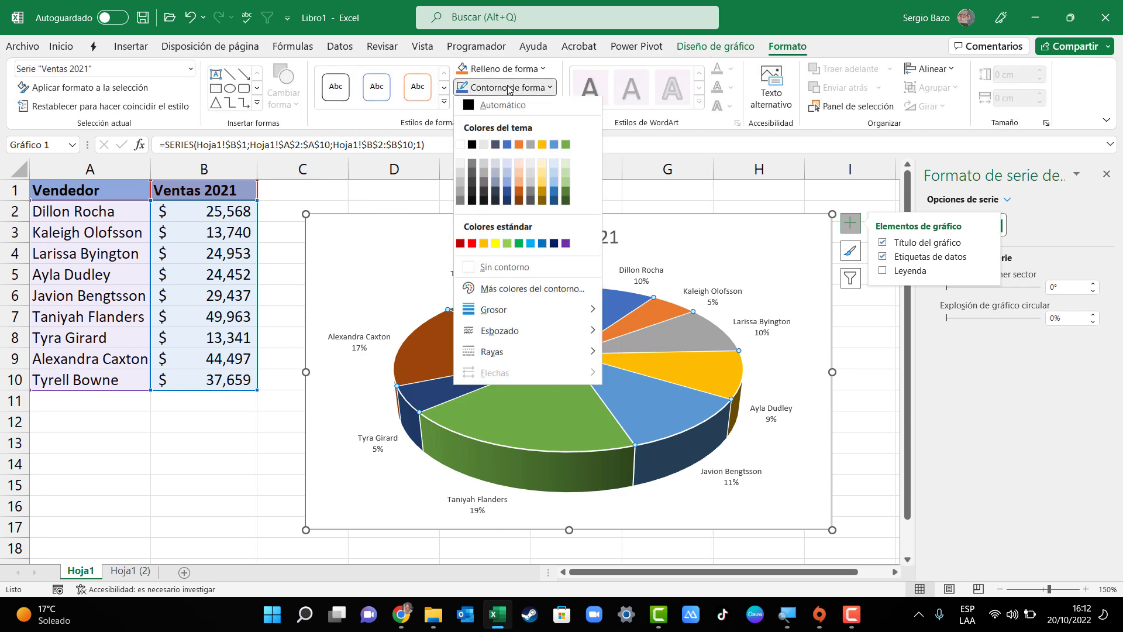
left_click(503, 268)
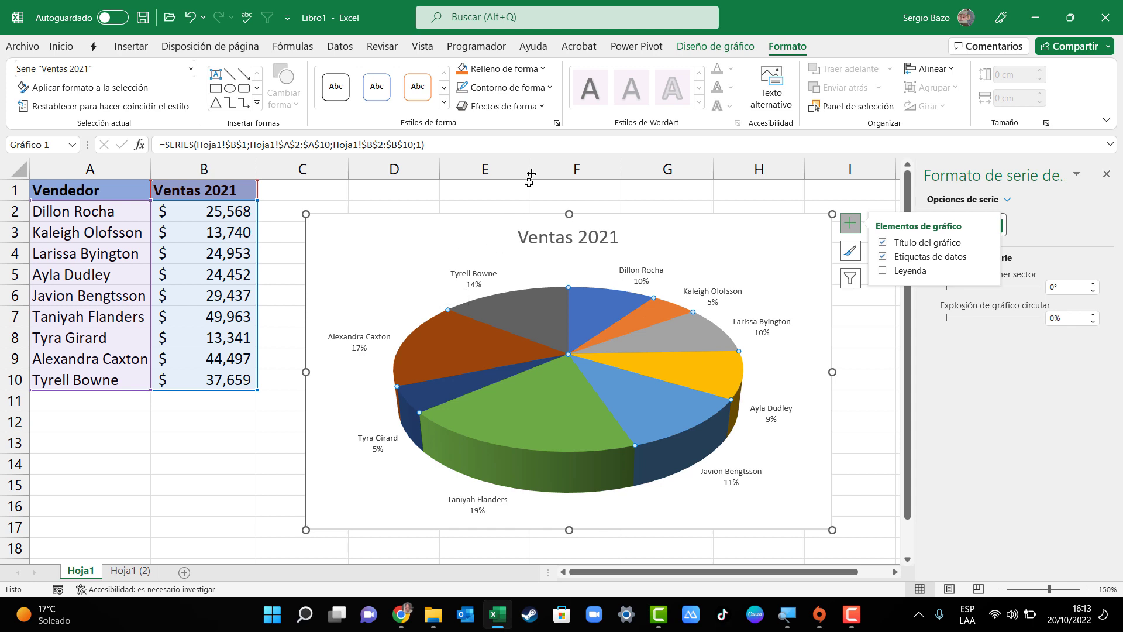
left_click(528, 108)
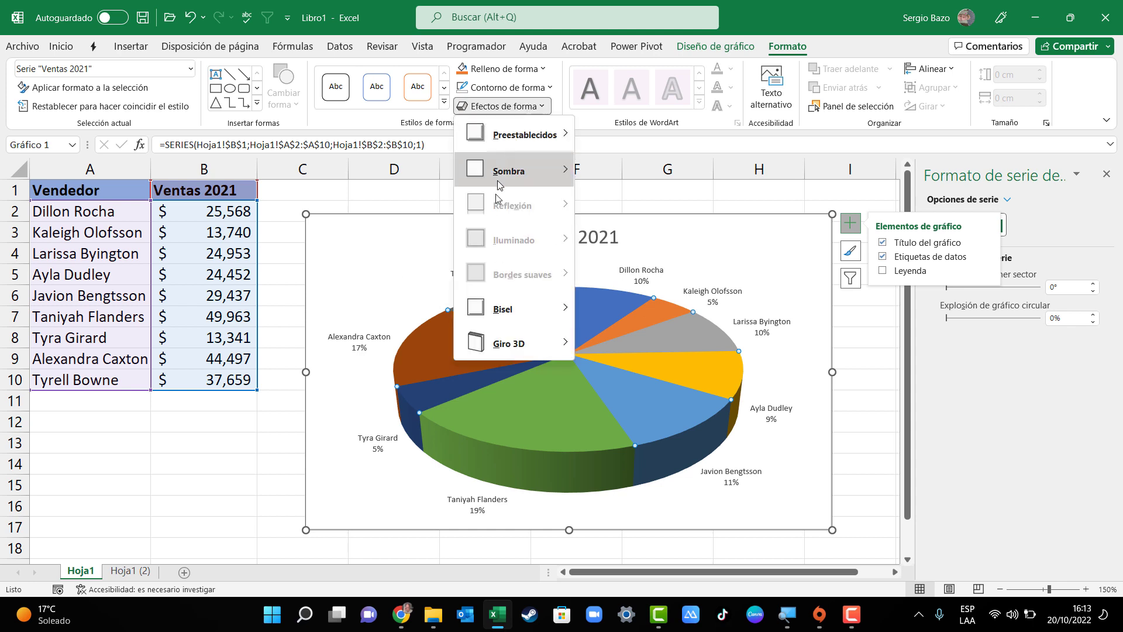
mouse_move(509, 308)
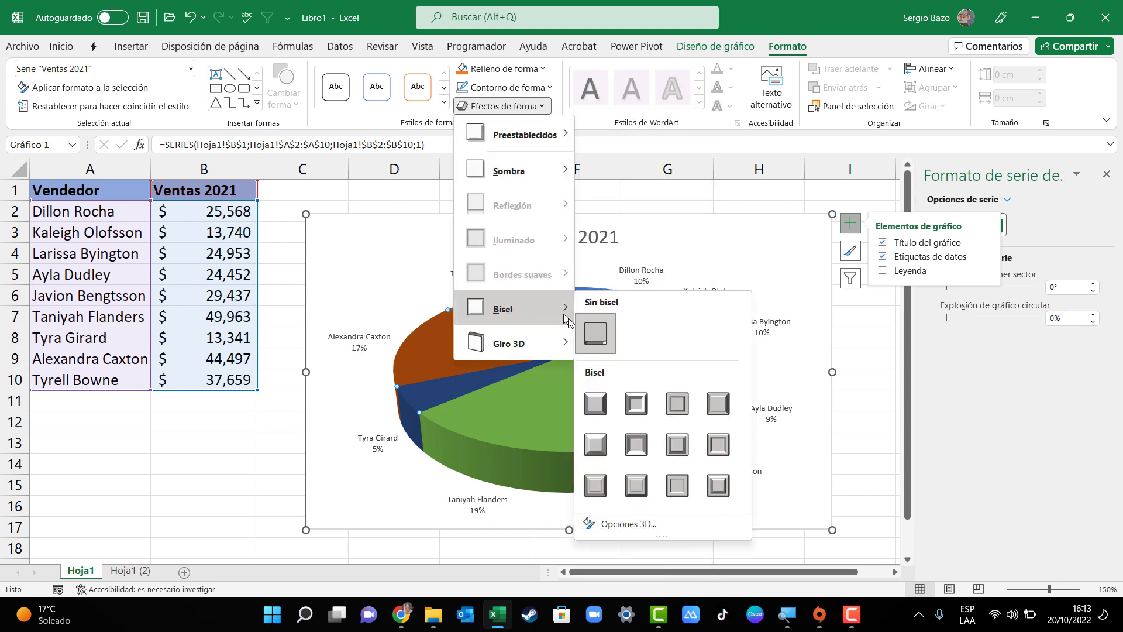
left_click(598, 402)
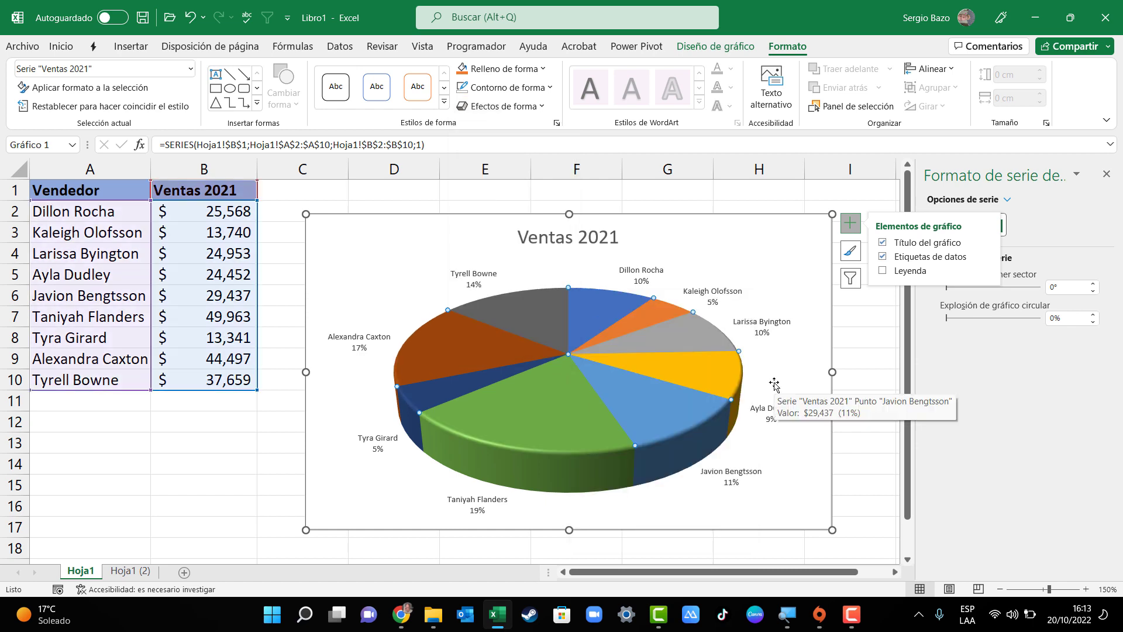
left_click(732, 49)
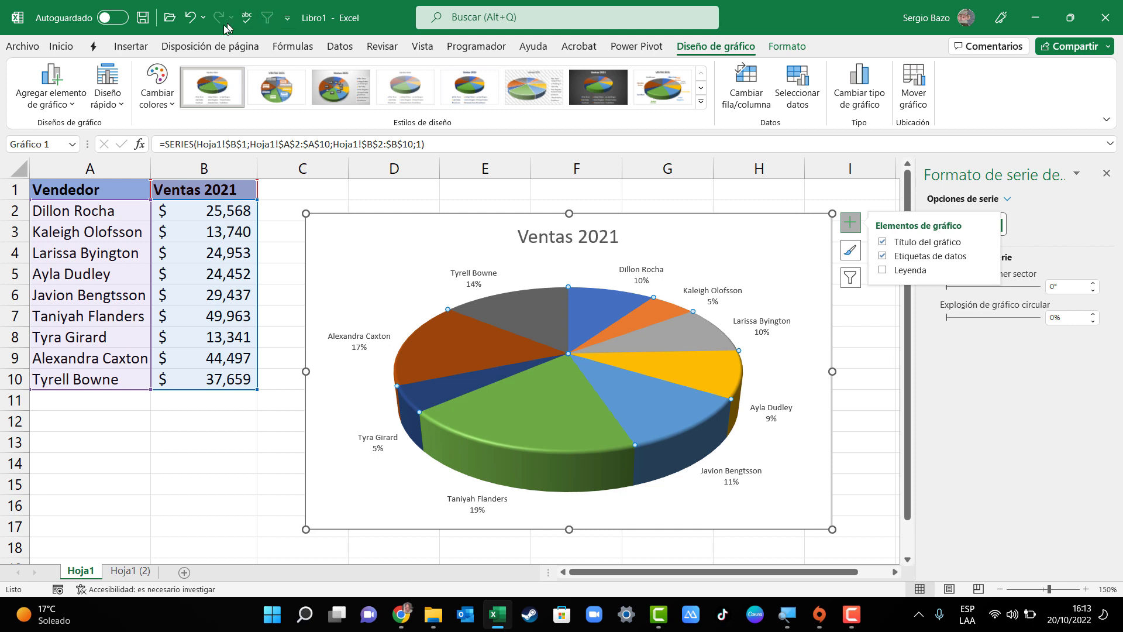
Recolour the pie slices with a multicolour orange, yellow and green palette.
left_click(158, 94)
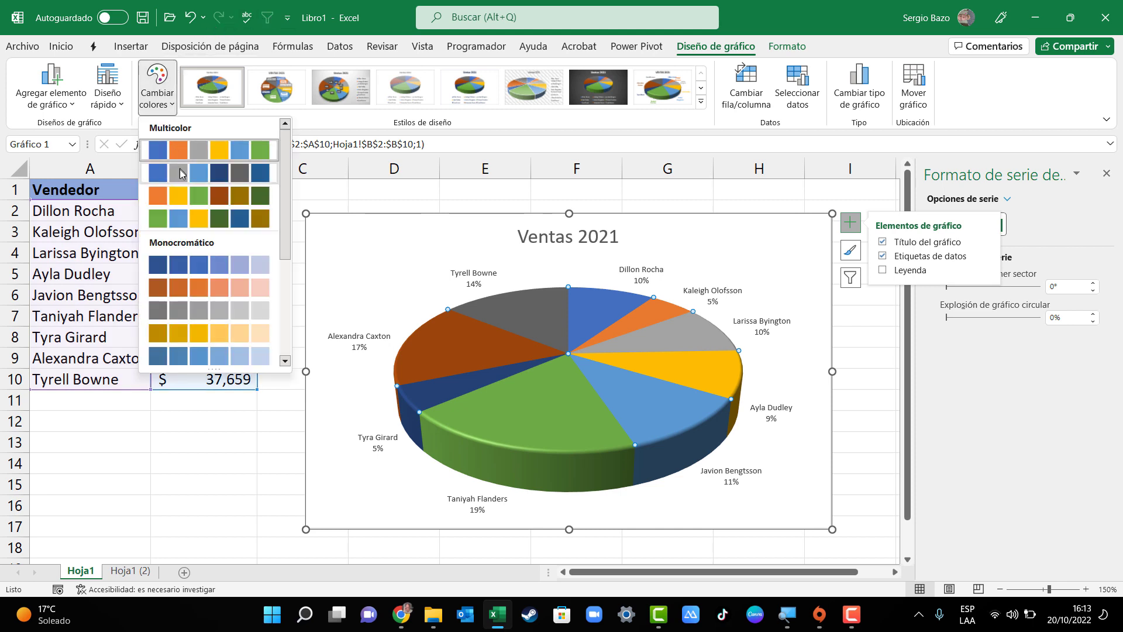
left_click(180, 202)
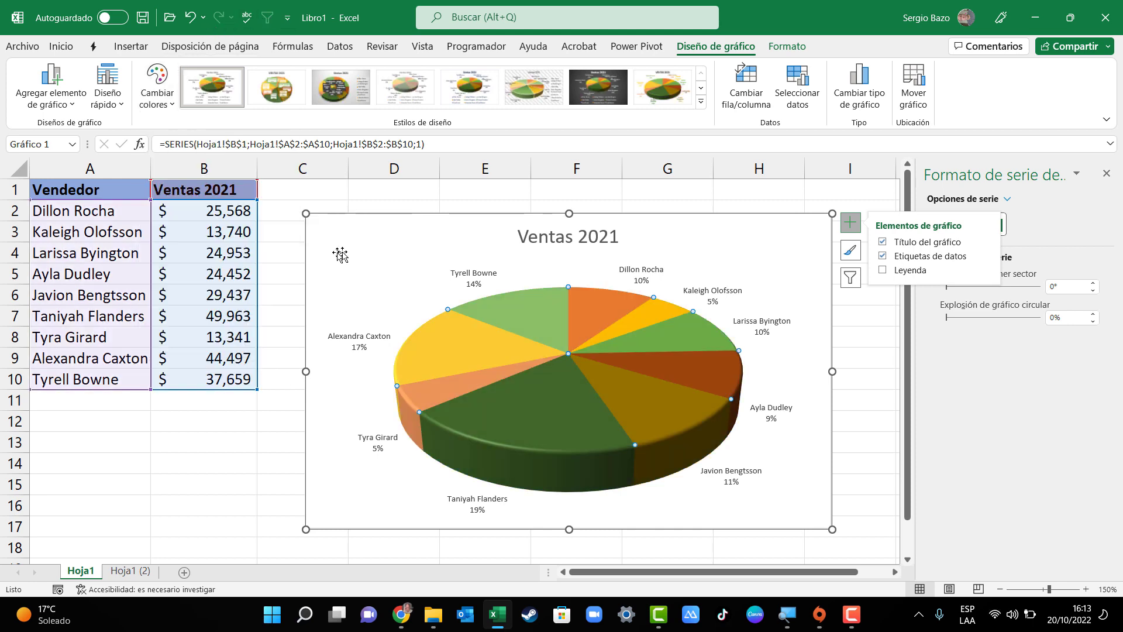
left_click(385, 217)
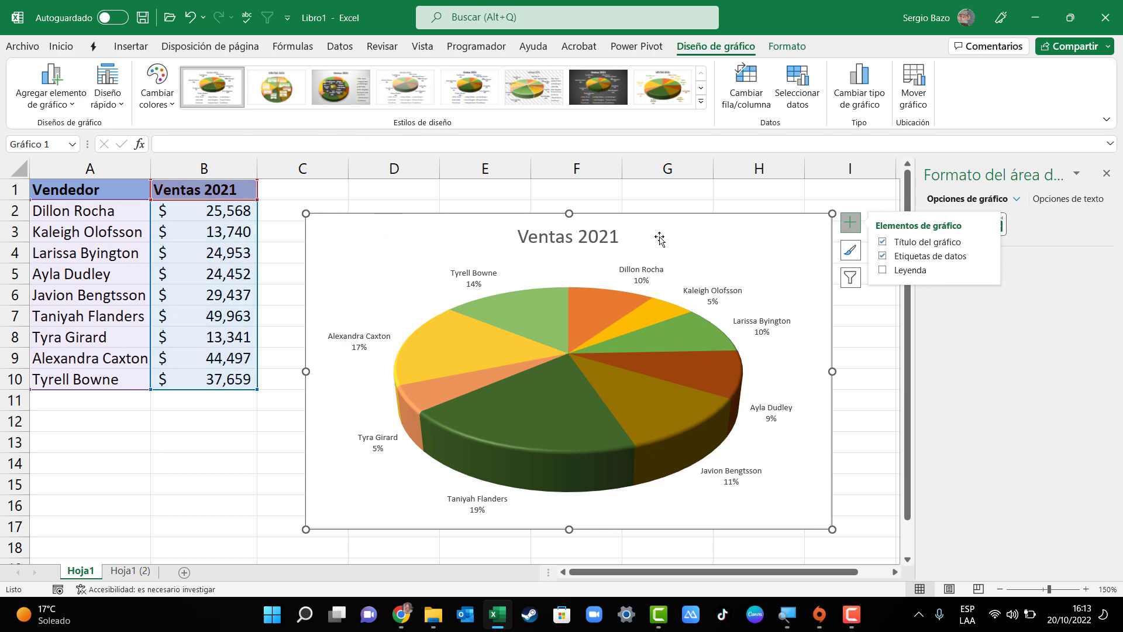
left_click(793, 49)
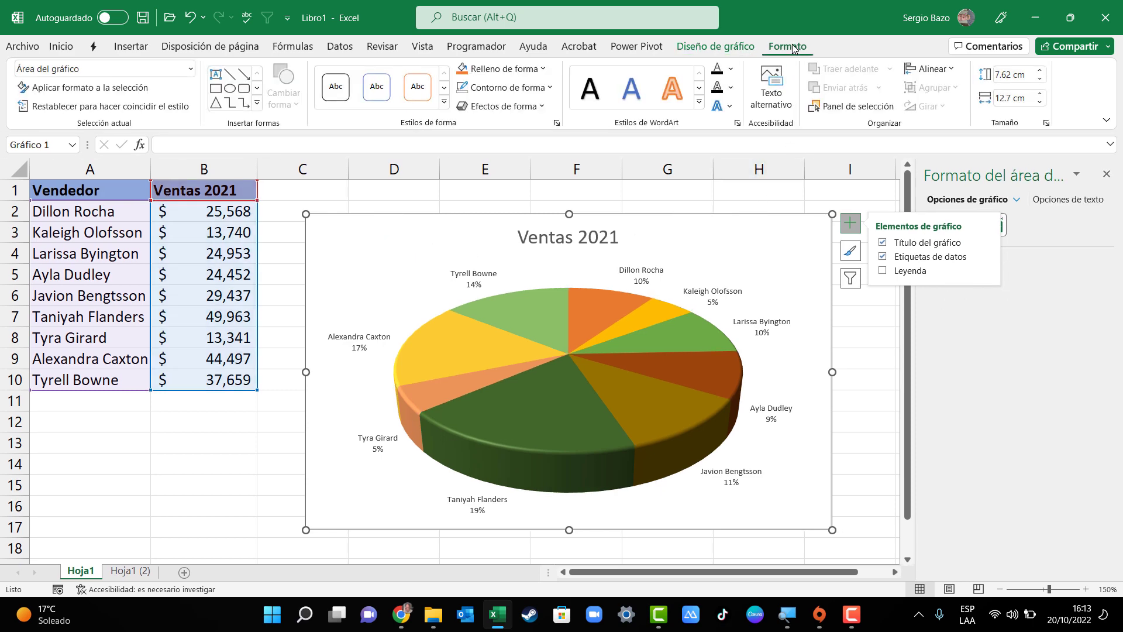
Fill the chart background light blue and make the title bold and two sizes larger.
left_click(494, 70)
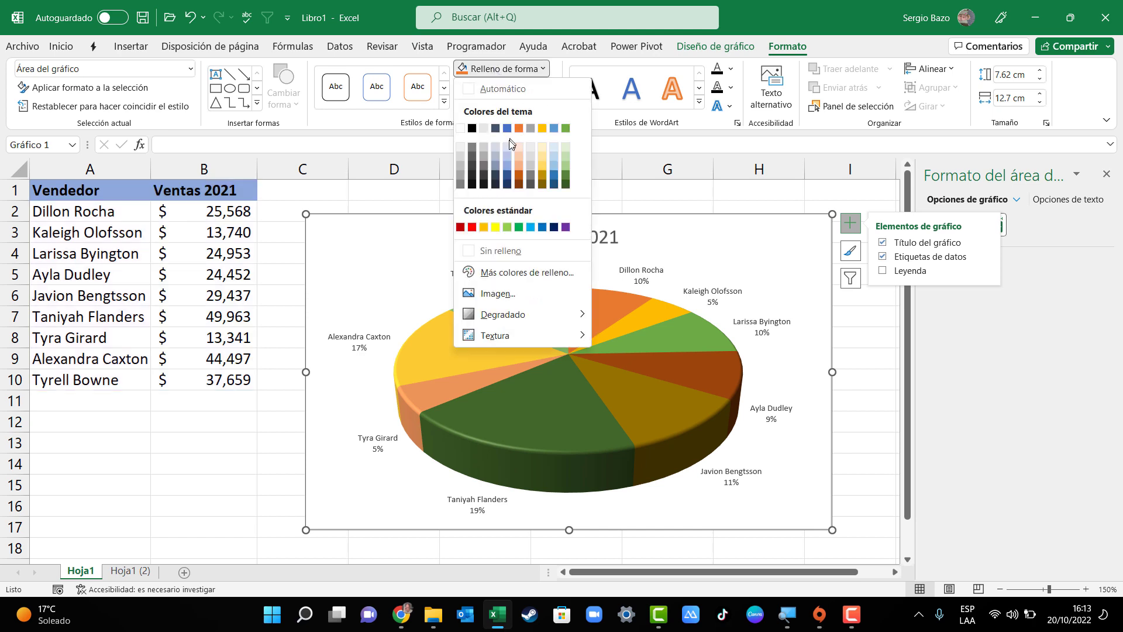
left_click(507, 155)
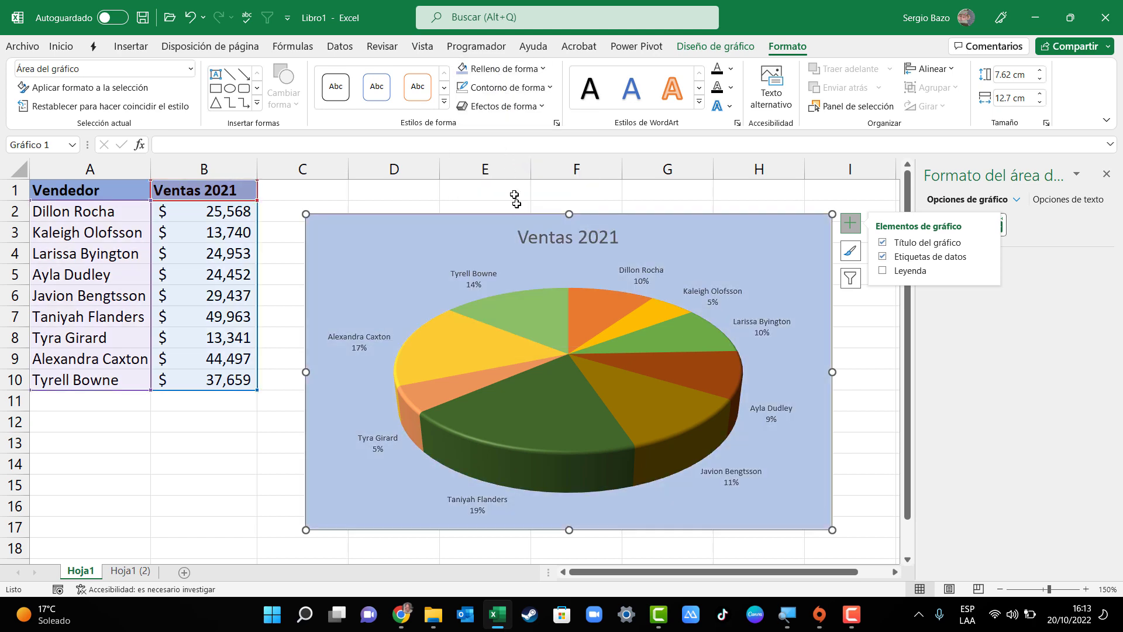
left_click(544, 229)
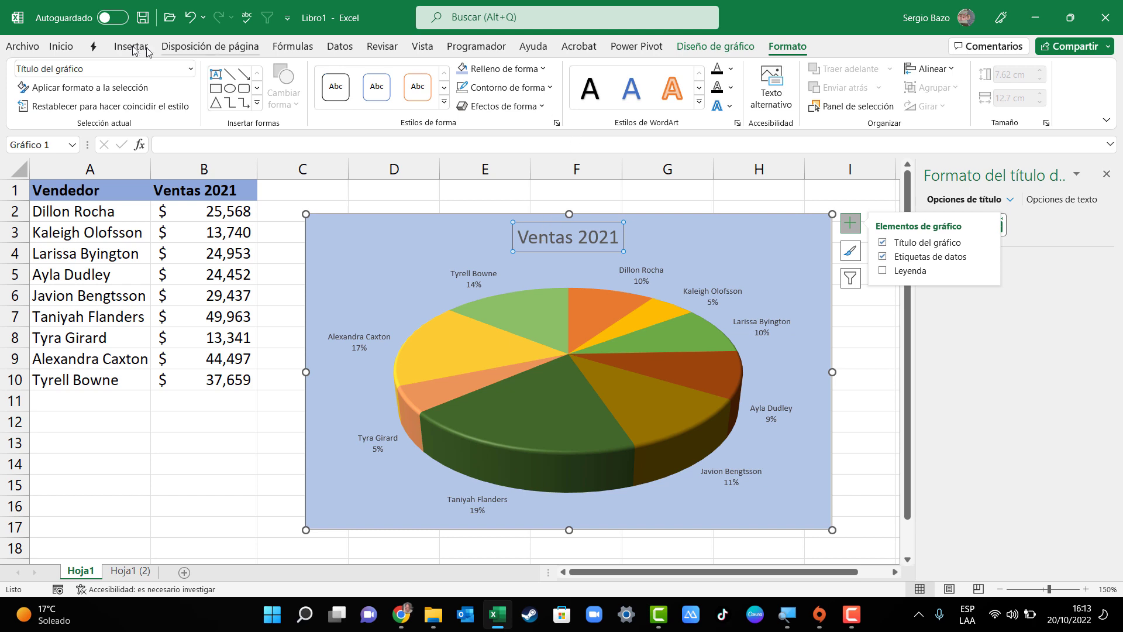
left_click(61, 46)
left_click(136, 98)
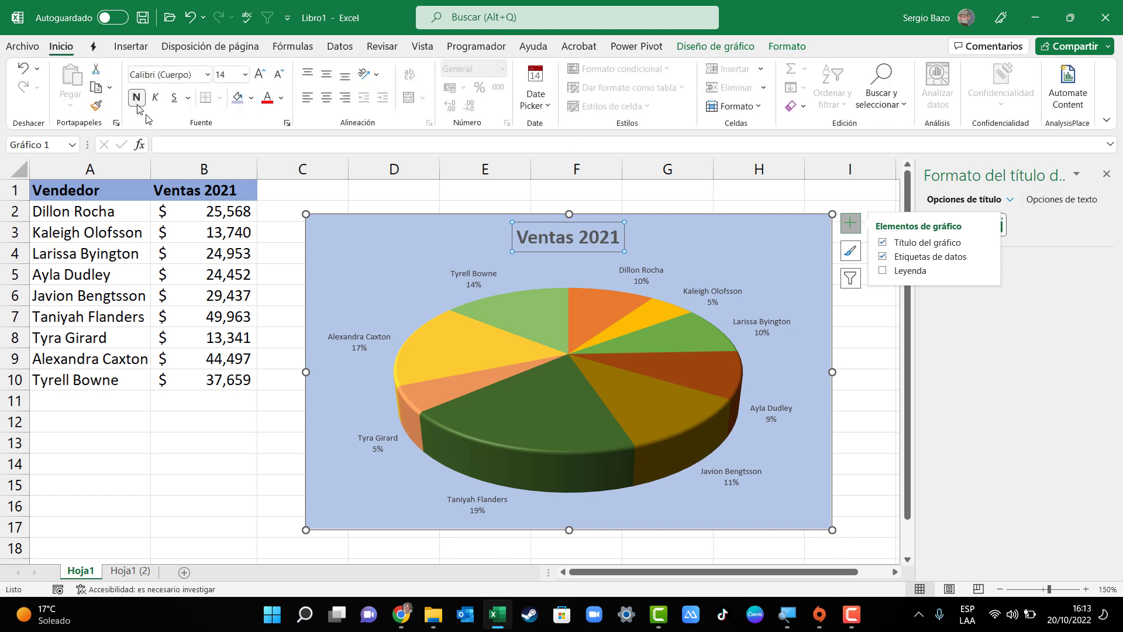
left_click(259, 75)
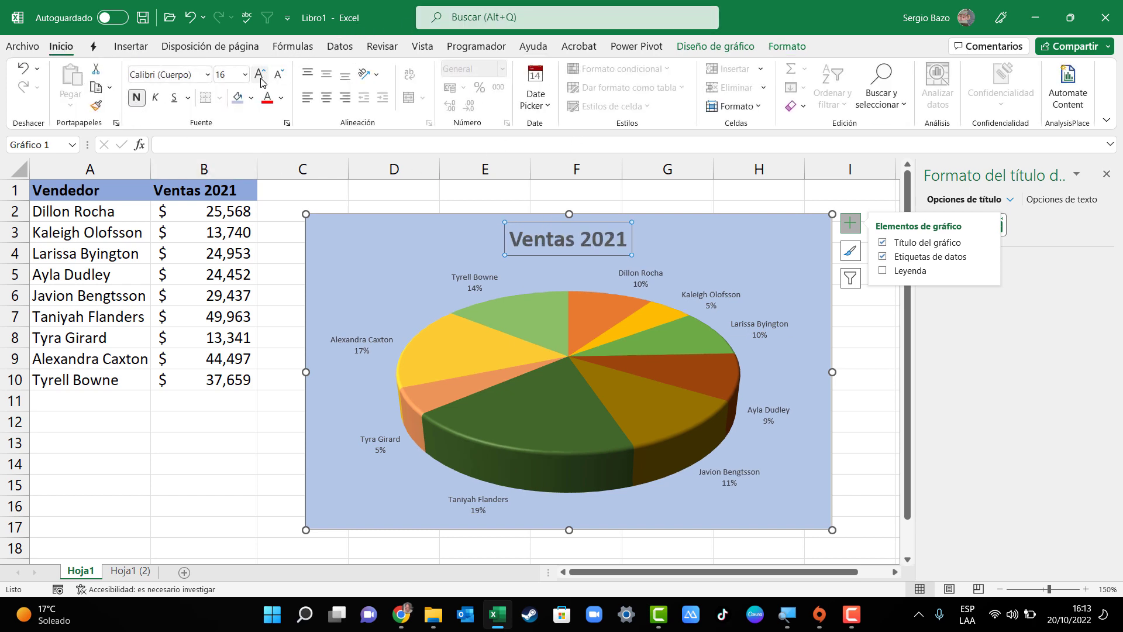
left_click(260, 75)
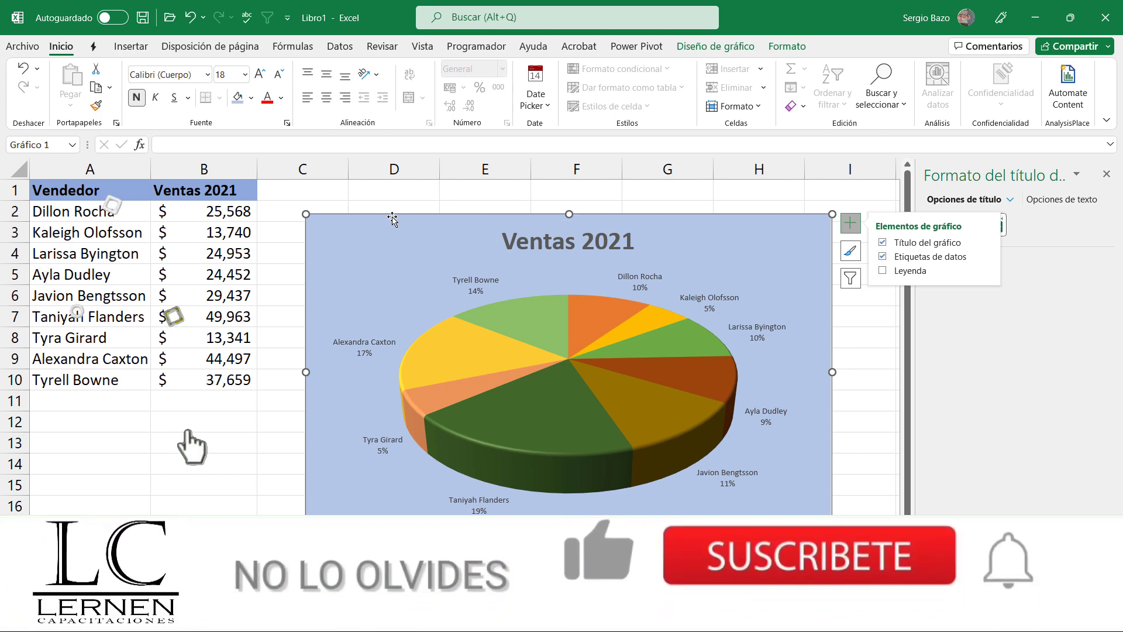
left_click(392, 219)
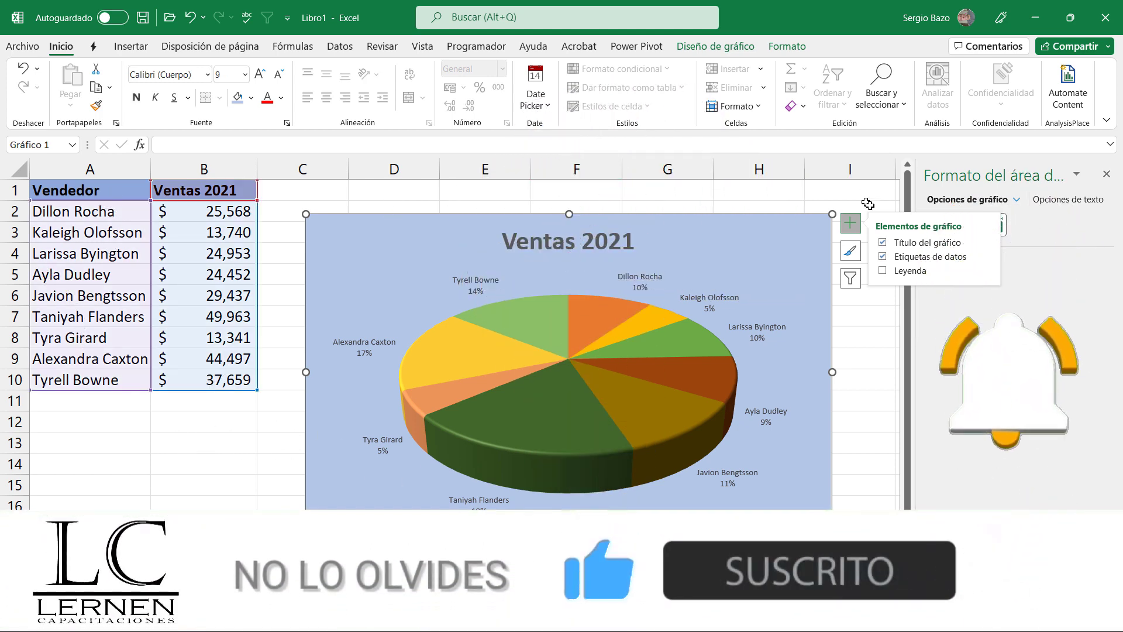
left_click(849, 223)
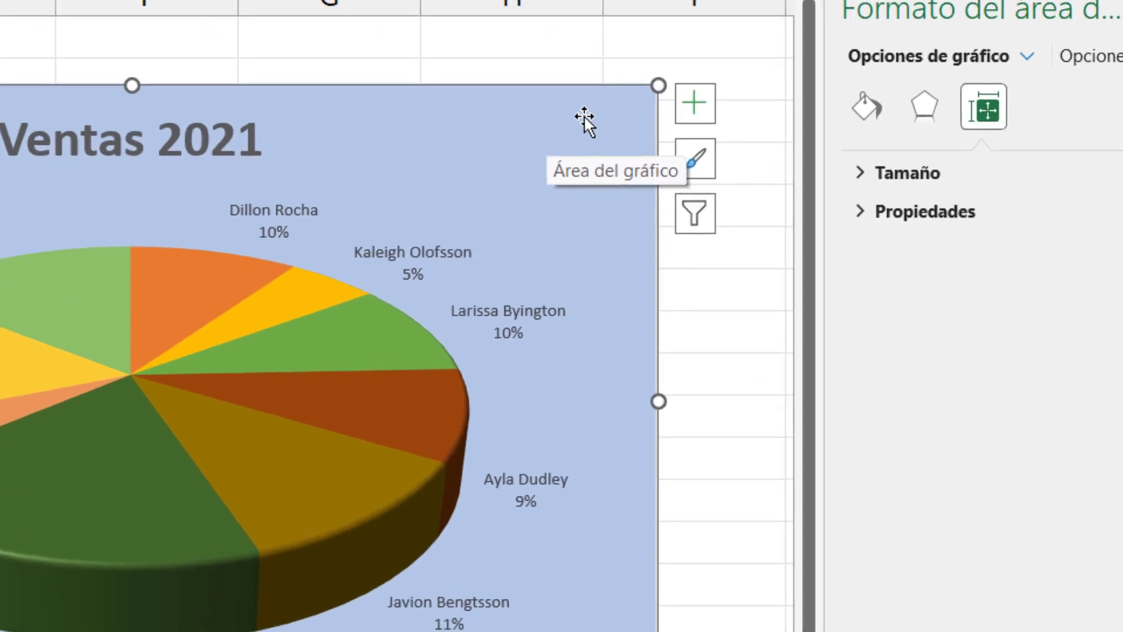
Save the chart's design as the chart template 'Reporte ventass'.
right_click(566, 128)
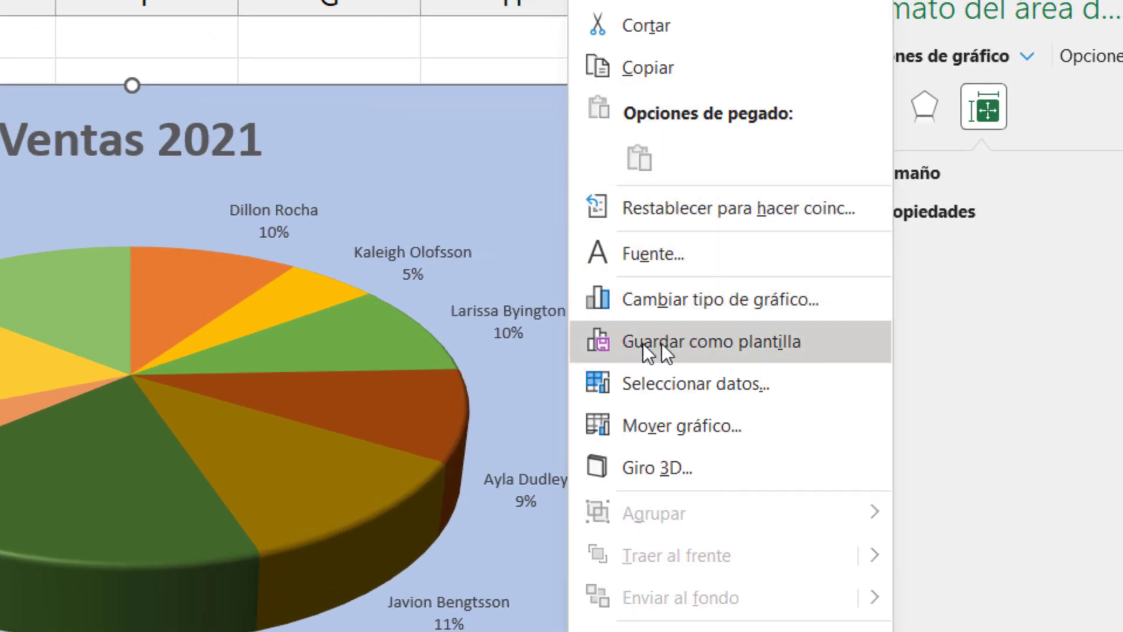
left_click(799, 344)
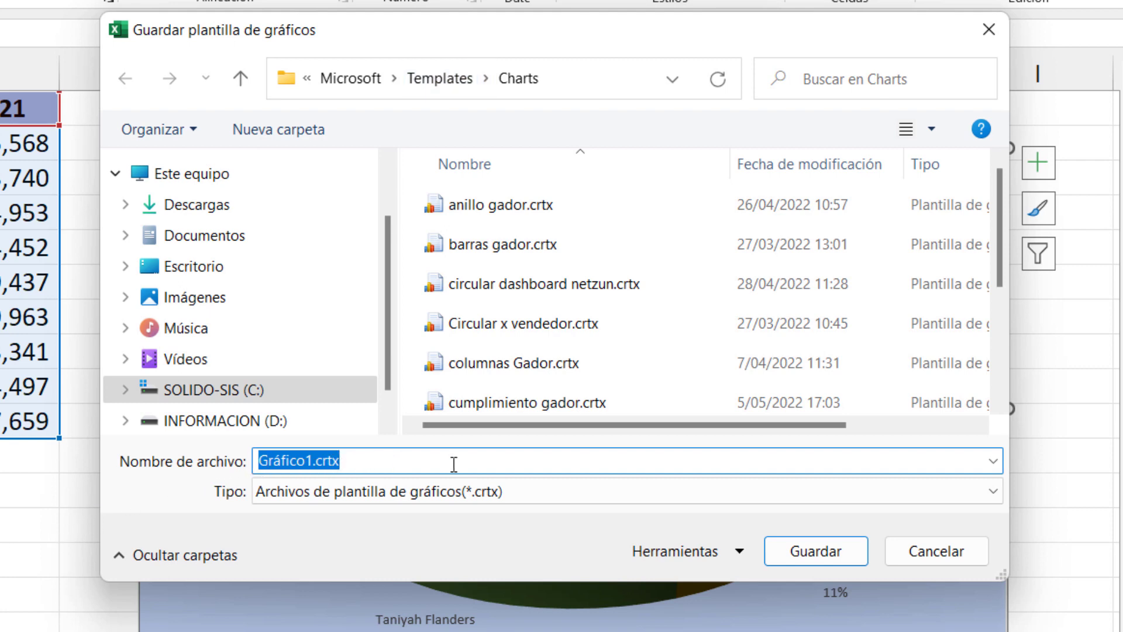
type("R")
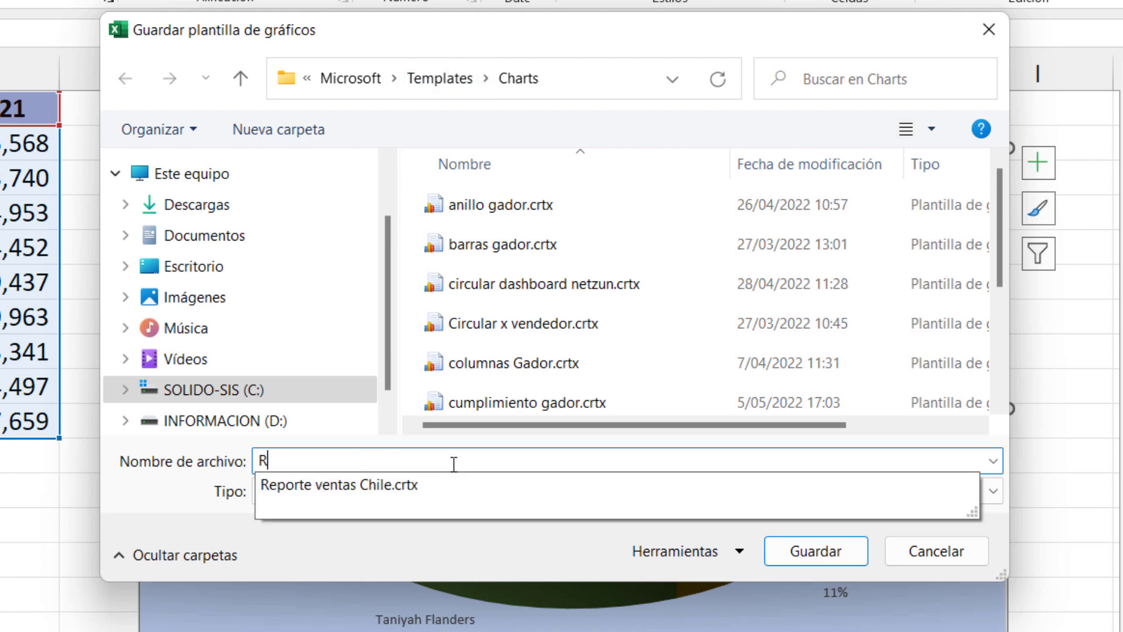
type("eporte venta")
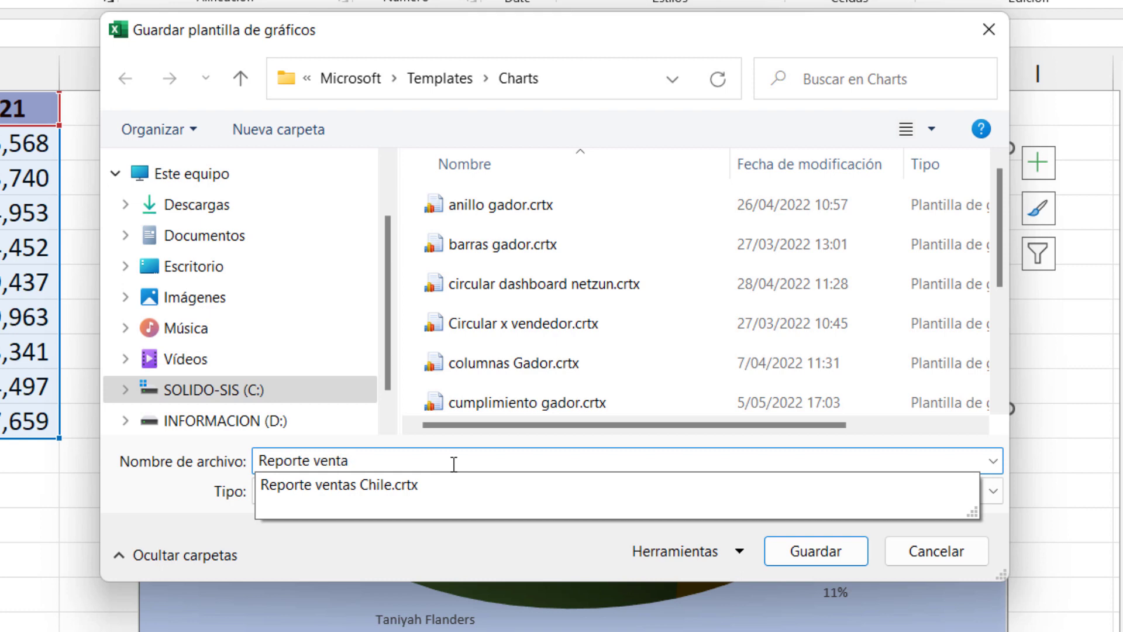
type("s")
type("s")
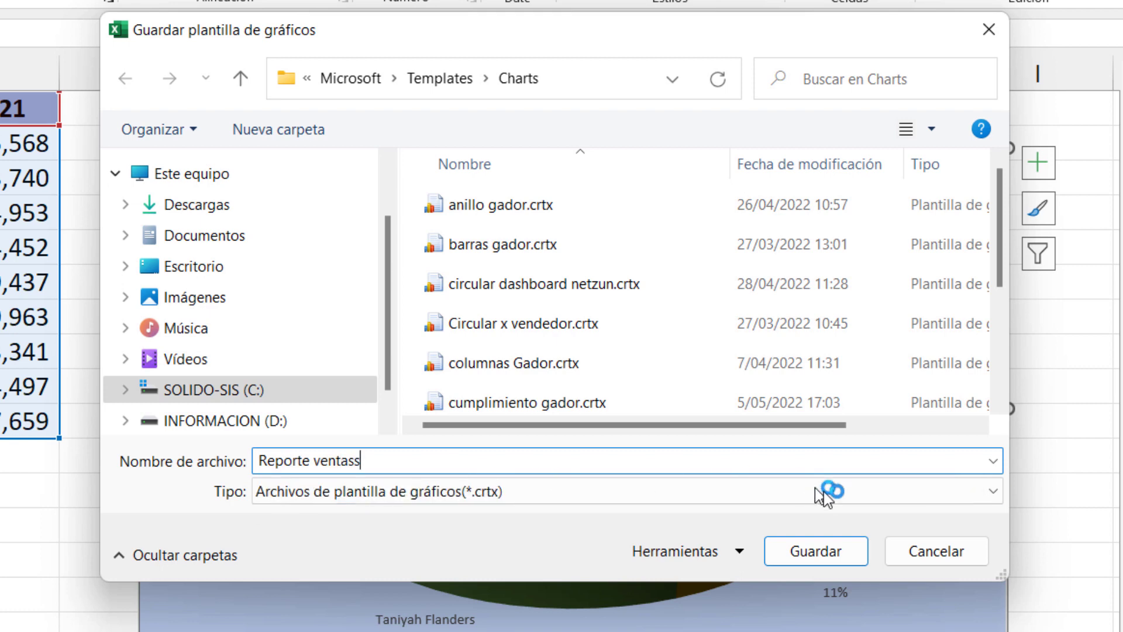
left_click(833, 550)
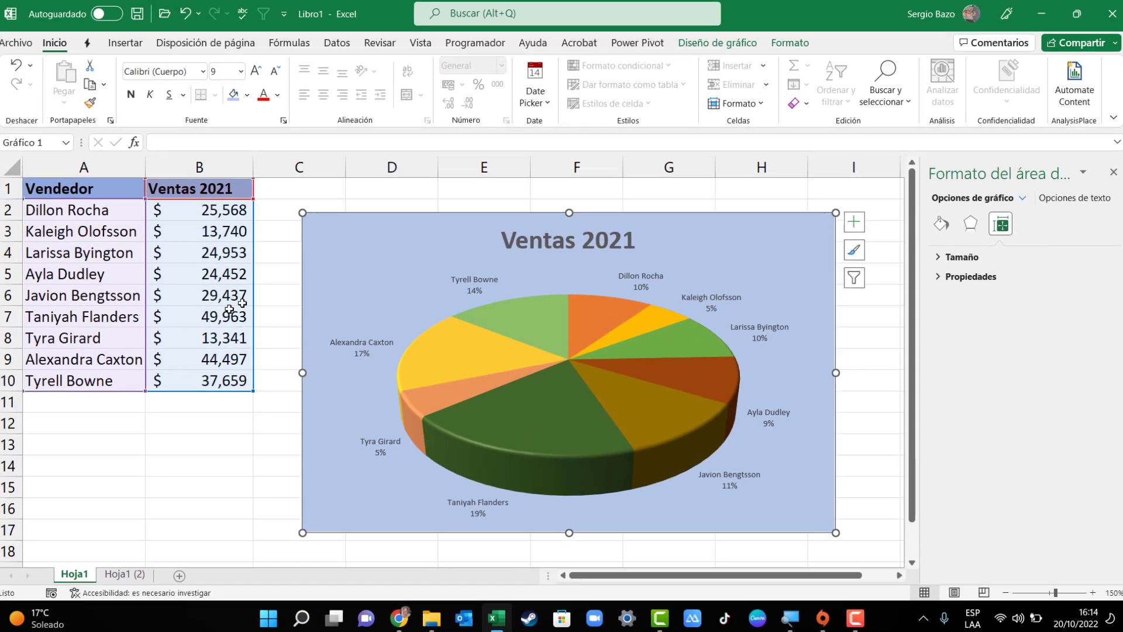
On sheet Hoja1 (2), start inserting a column chart of the Ventas 2022 data.
left_click(120, 571)
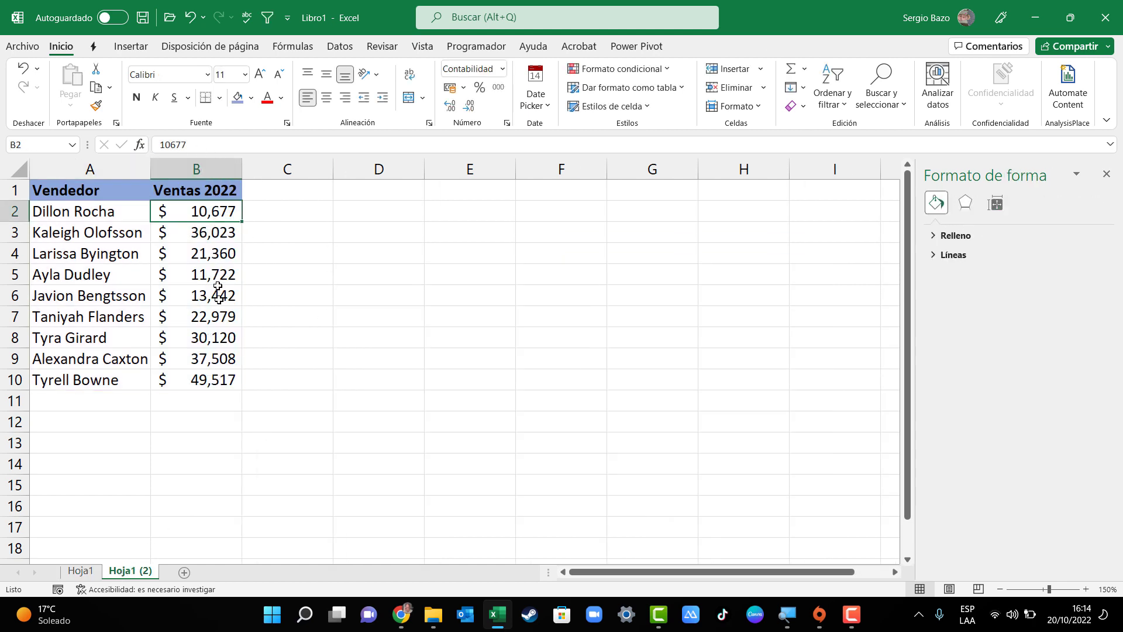
left_click(125, 298)
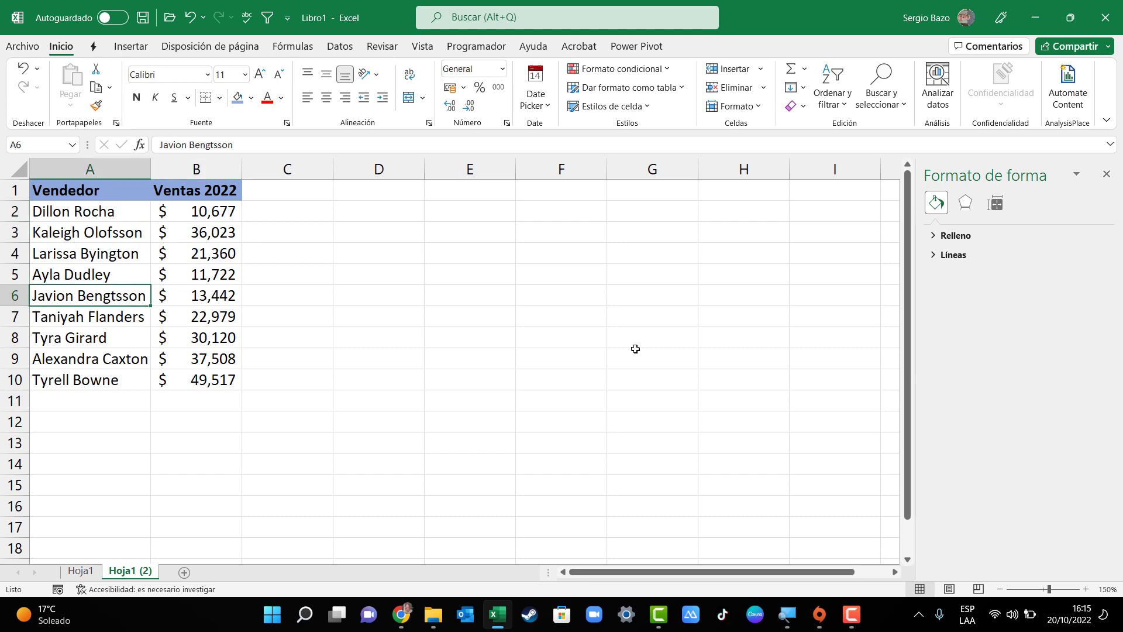
left_click(130, 46)
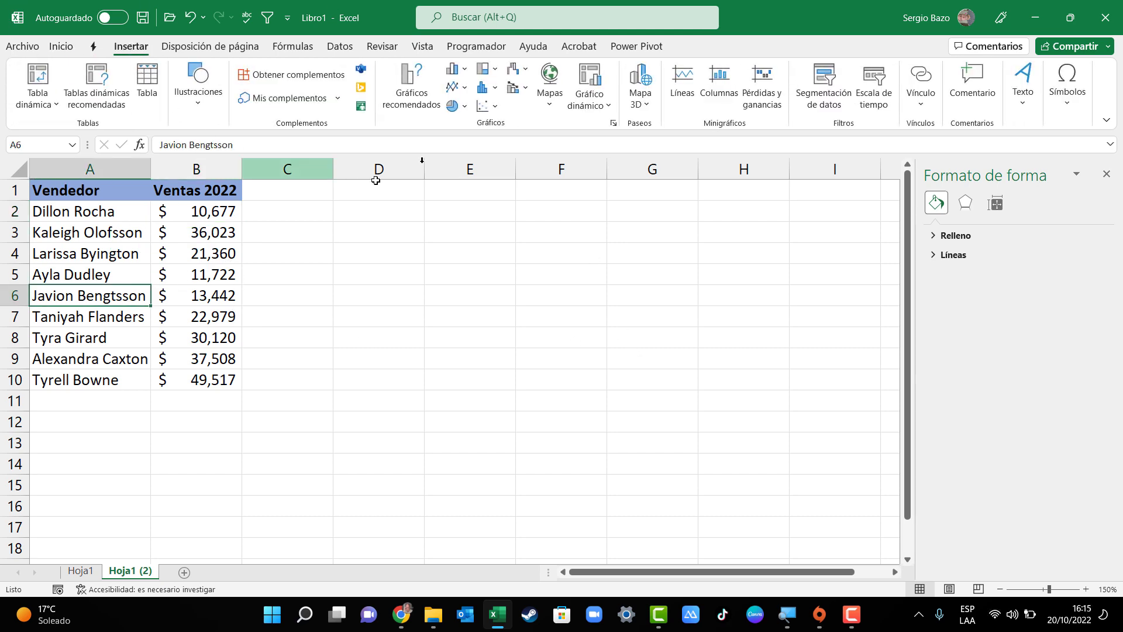
left_click(457, 69)
Insert a clustered column chart and change it to the 'Reporte ventass' template.
left_click(471, 118)
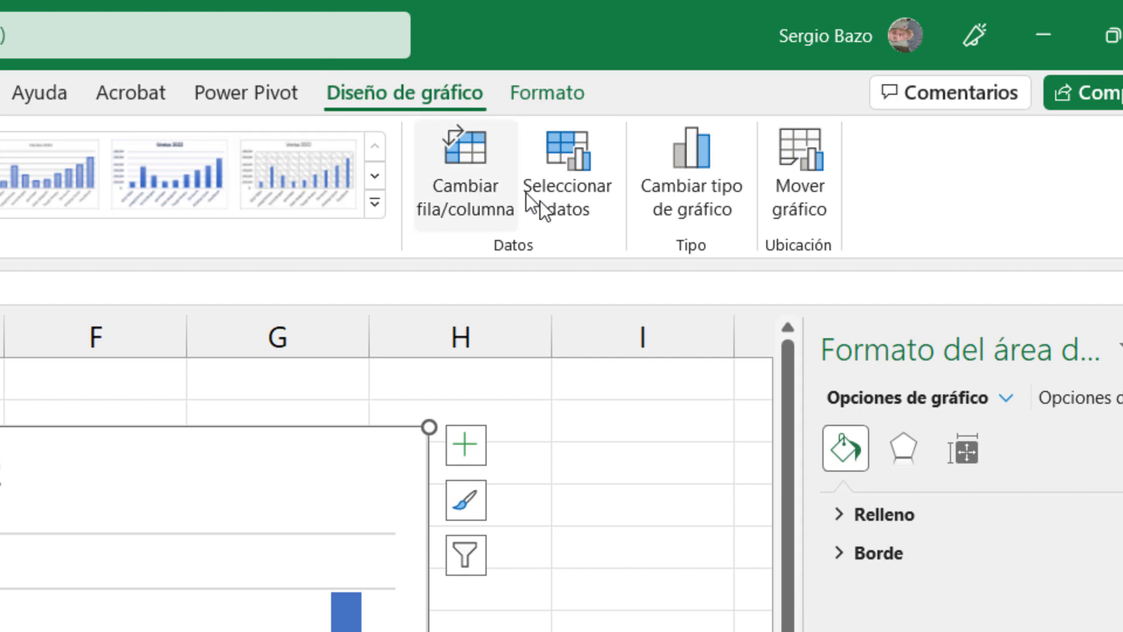
left_click(700, 167)
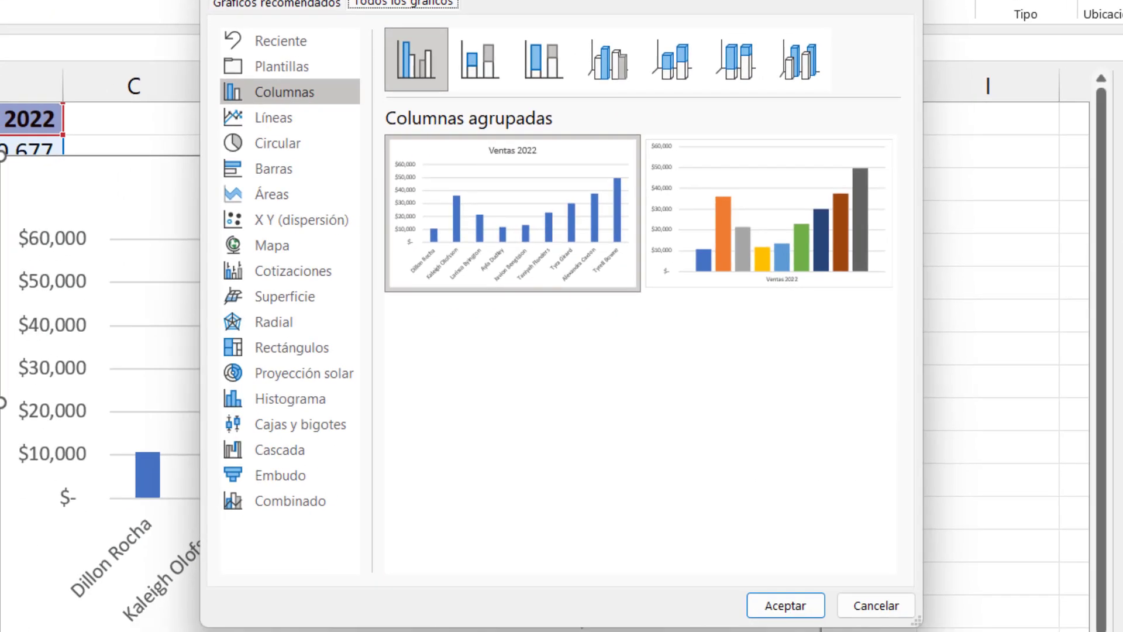
left_click(272, 65)
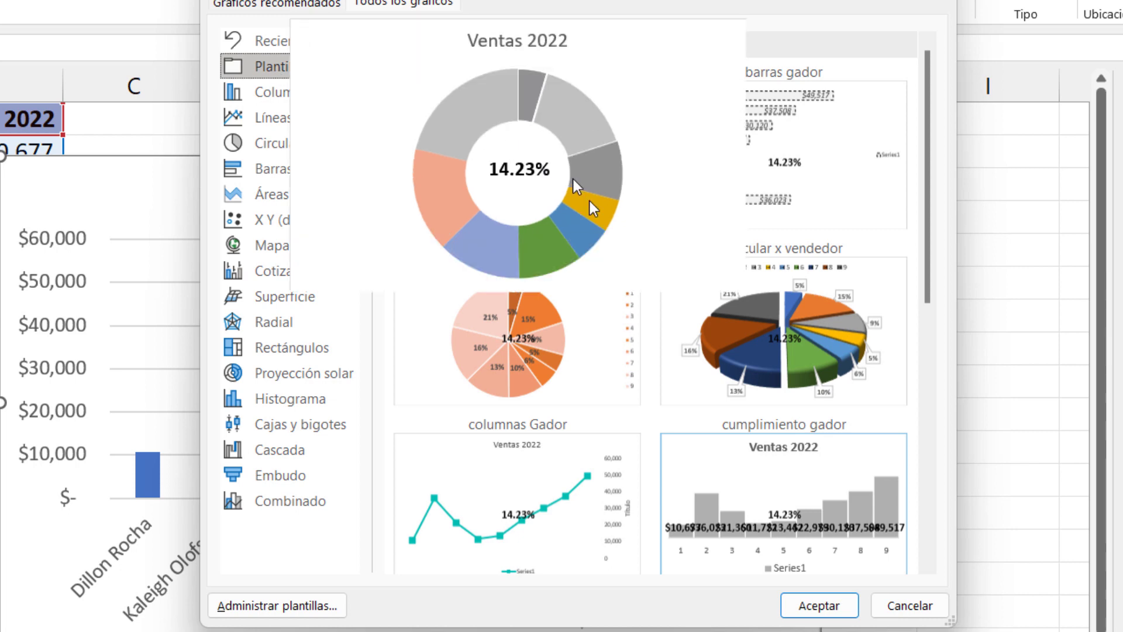
mouse_move(783, 158)
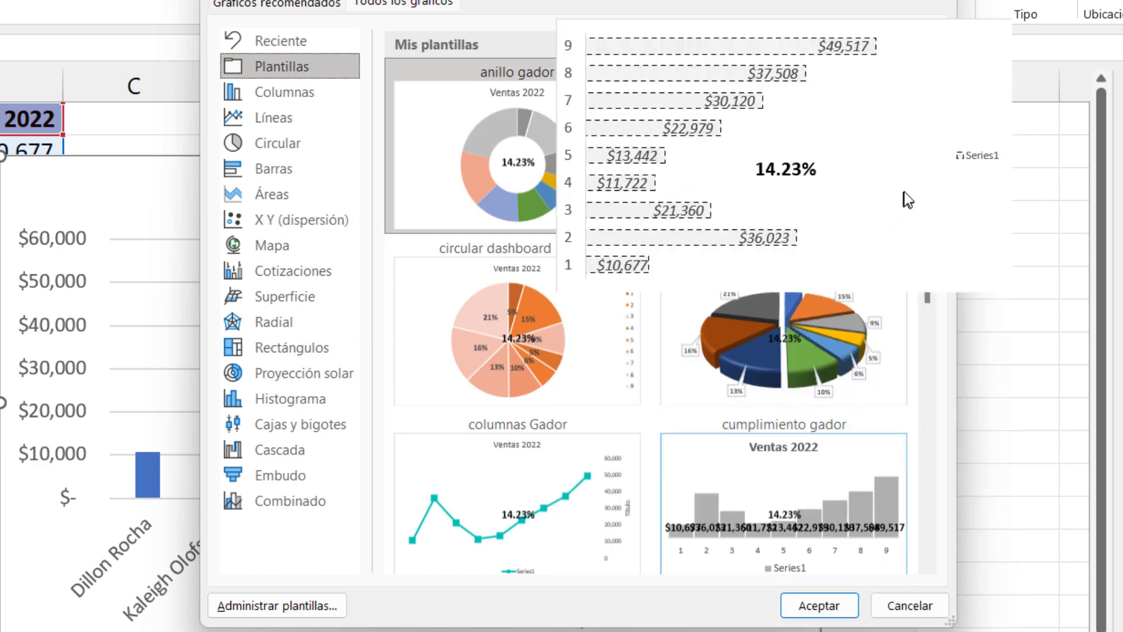
mouse_move(930, 266)
left_mouse_down()
mouse_move(930, 526)
mouse_move(919, 533)
left_mouse_up()
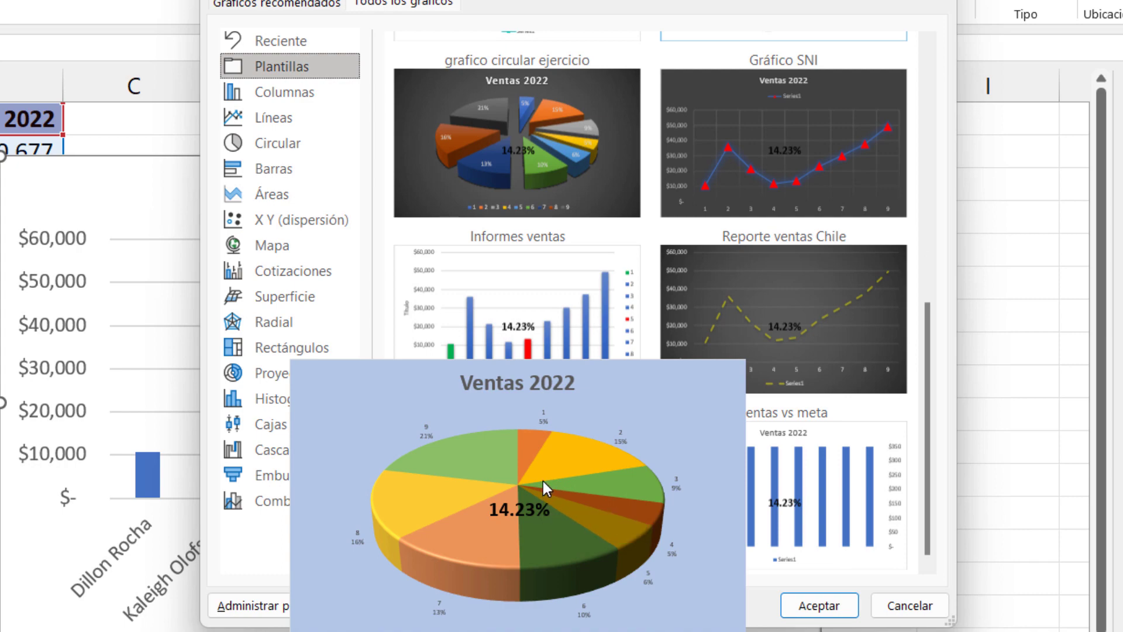
left_click(544, 482)
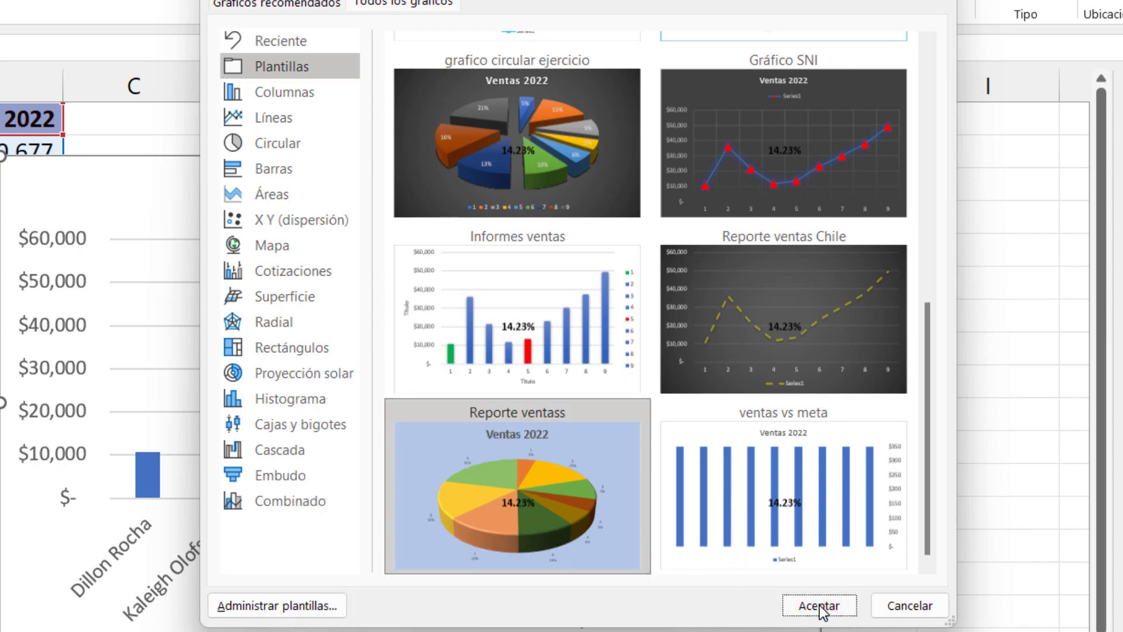
left_click(822, 603)
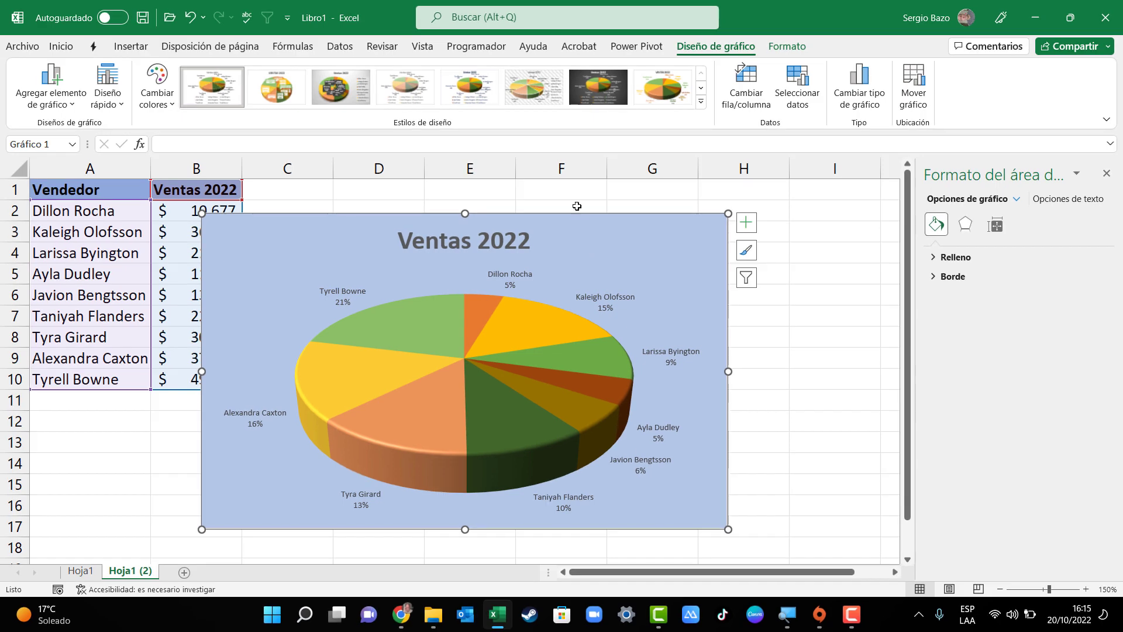
Move the Ventas 2022 pie chart right of the data and compare it with the Hoja1 chart.
left_click_drag(574, 213, 670, 199)
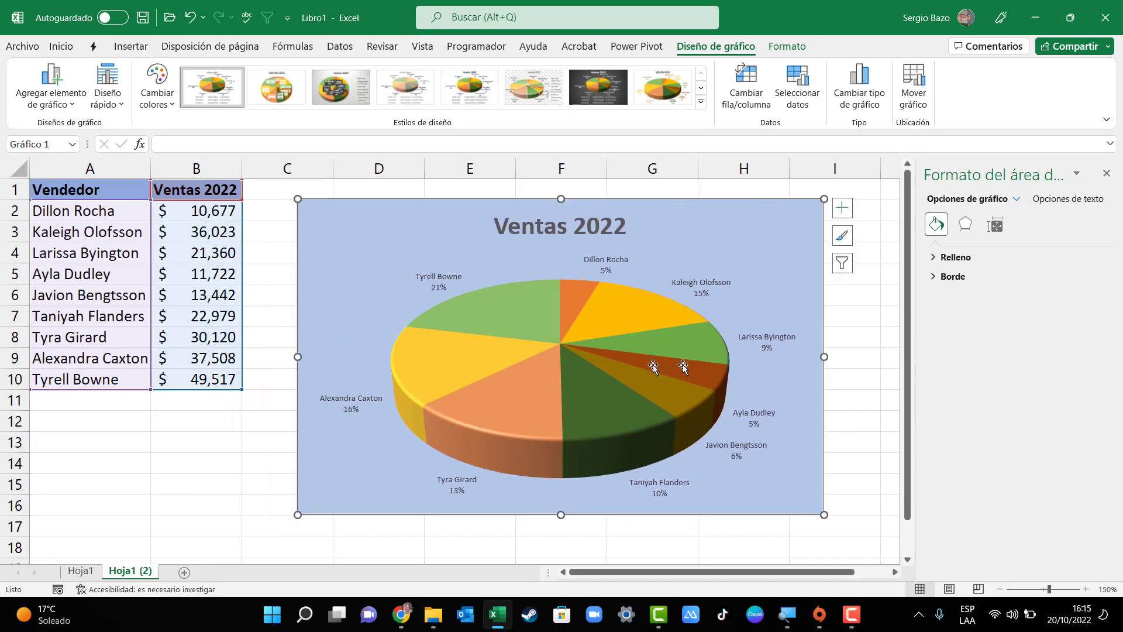
left_click(84, 573)
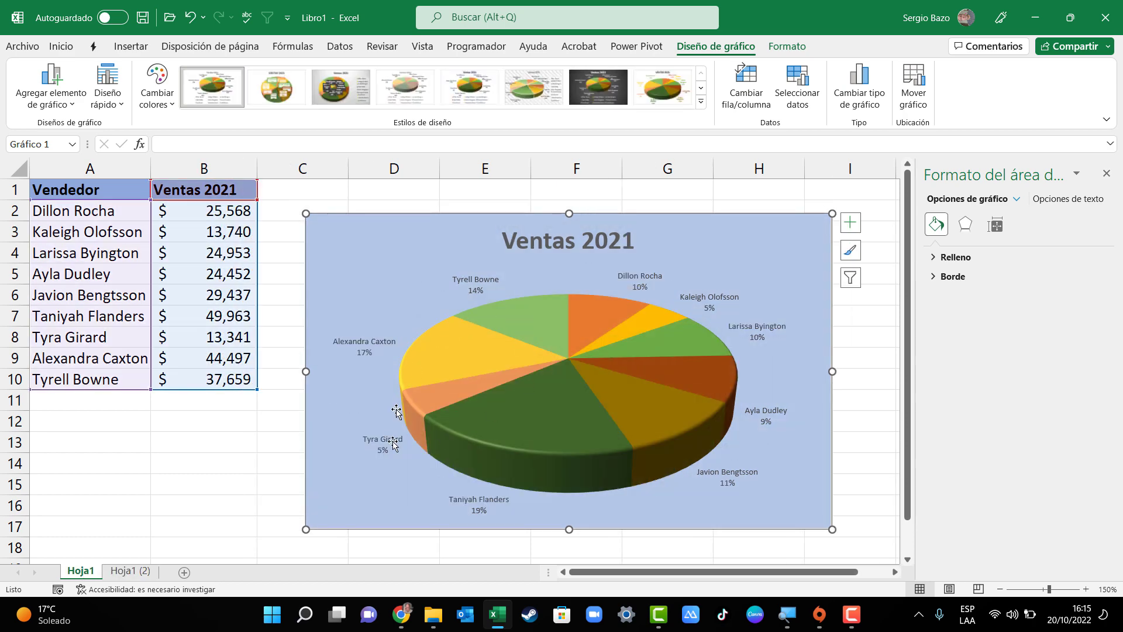
left_click(130, 571)
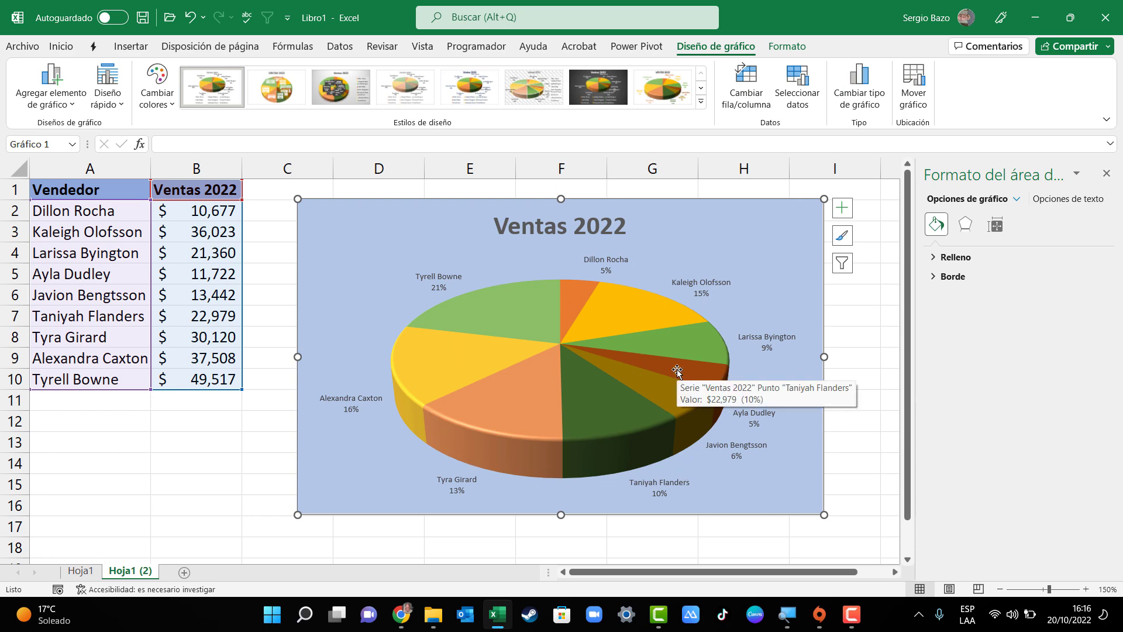
left_click(77, 566)
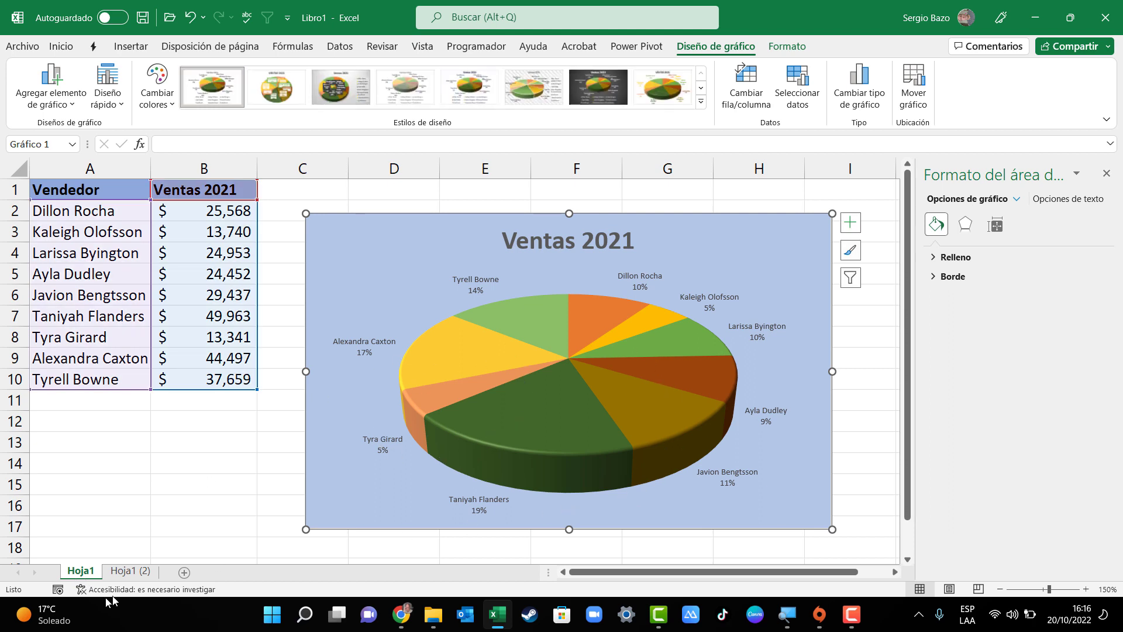
left_click(132, 570)
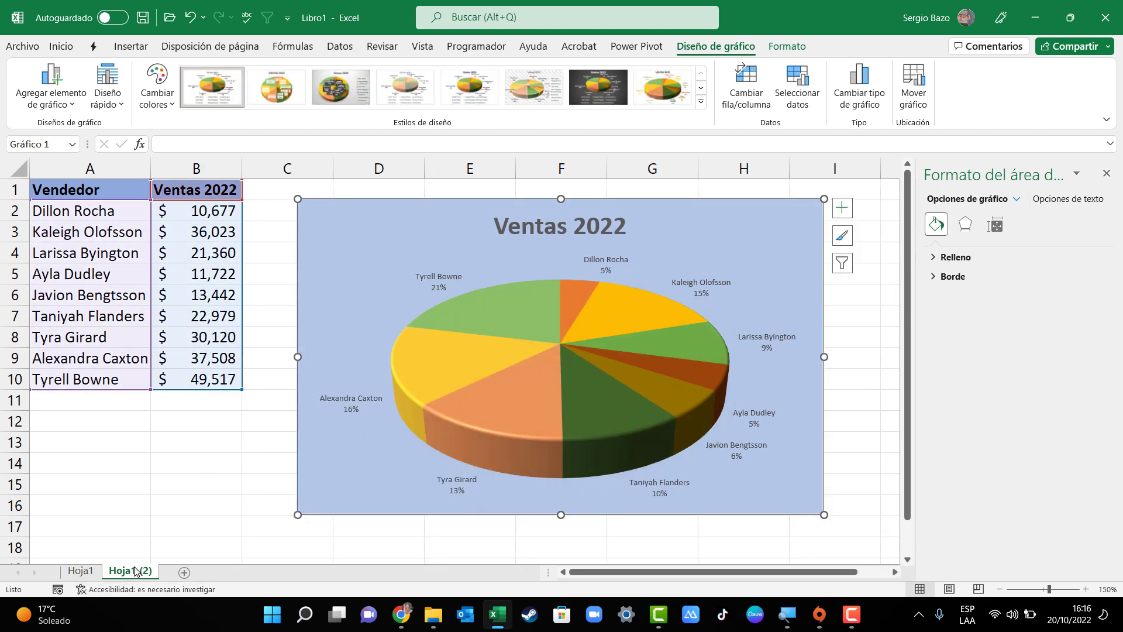